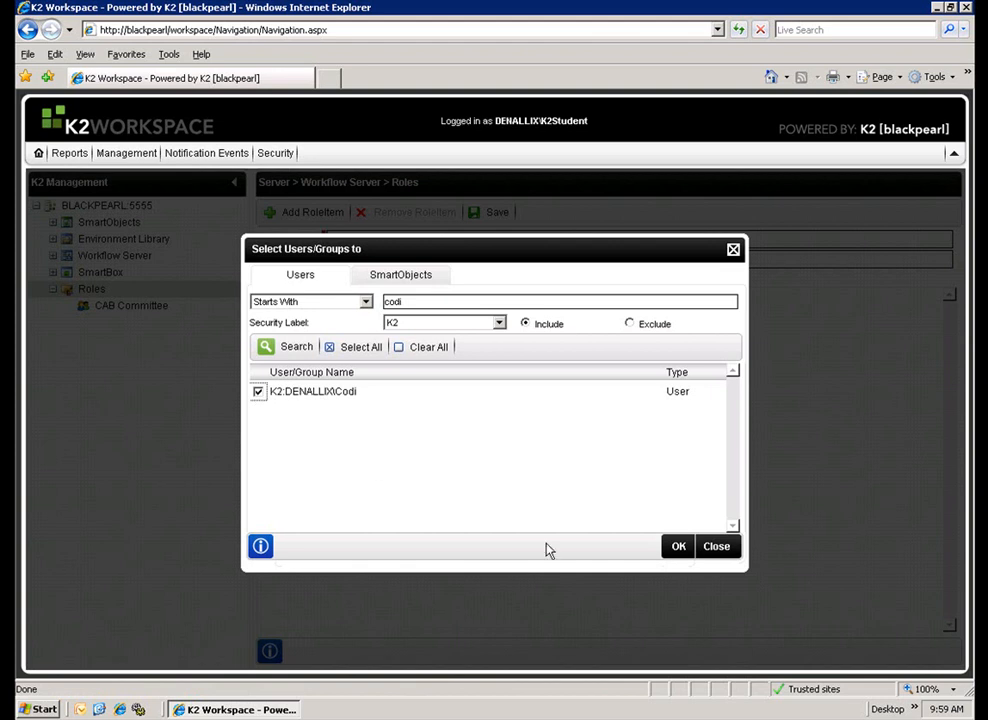
# Add the checked K2 user to the HR Managers role and save the role.
pyautogui.click(679, 547)
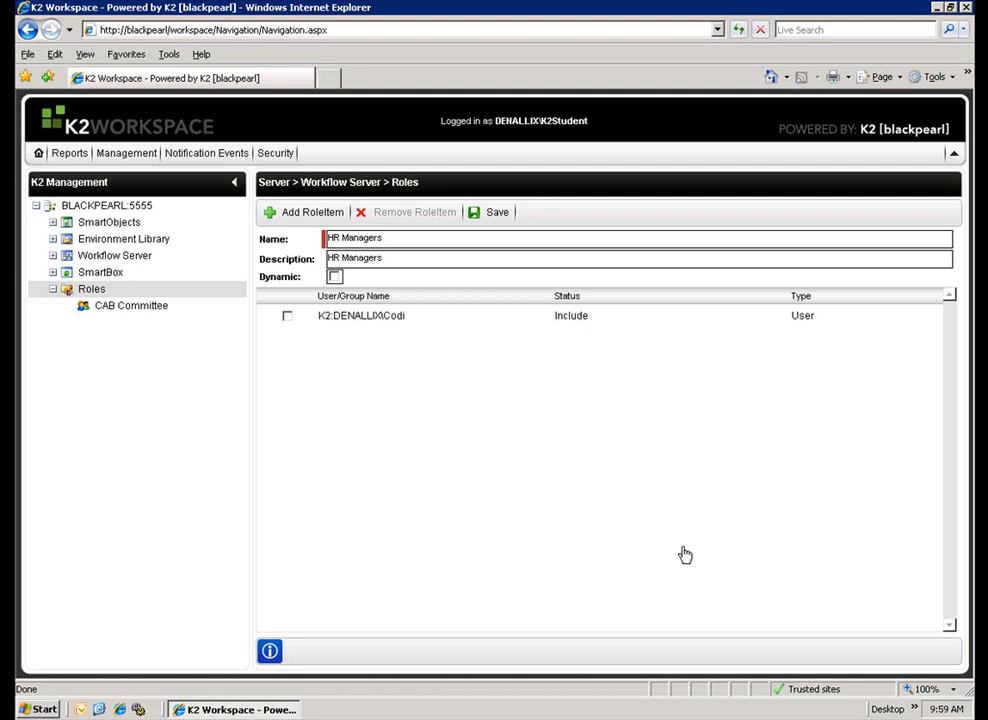
pyautogui.click(497, 215)
# Refresh the Roles node, open the HR Managers role and toggle its Dynamic option.
pyautogui.rightClick(72, 290)
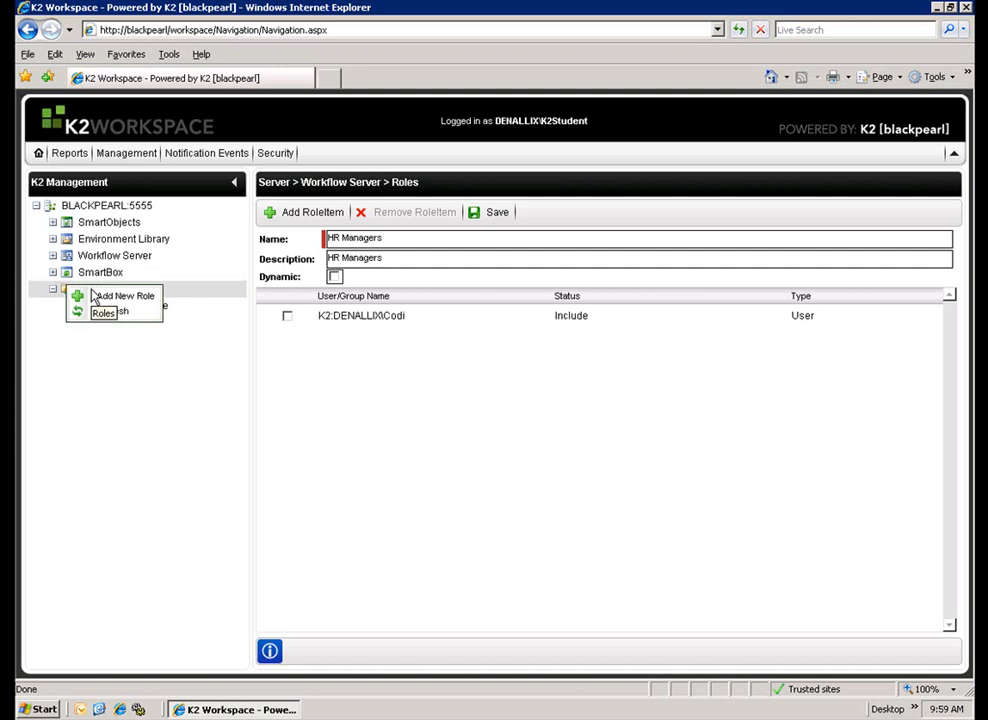
pyautogui.click(110, 312)
pyautogui.click(53, 289)
pyautogui.click(139, 324)
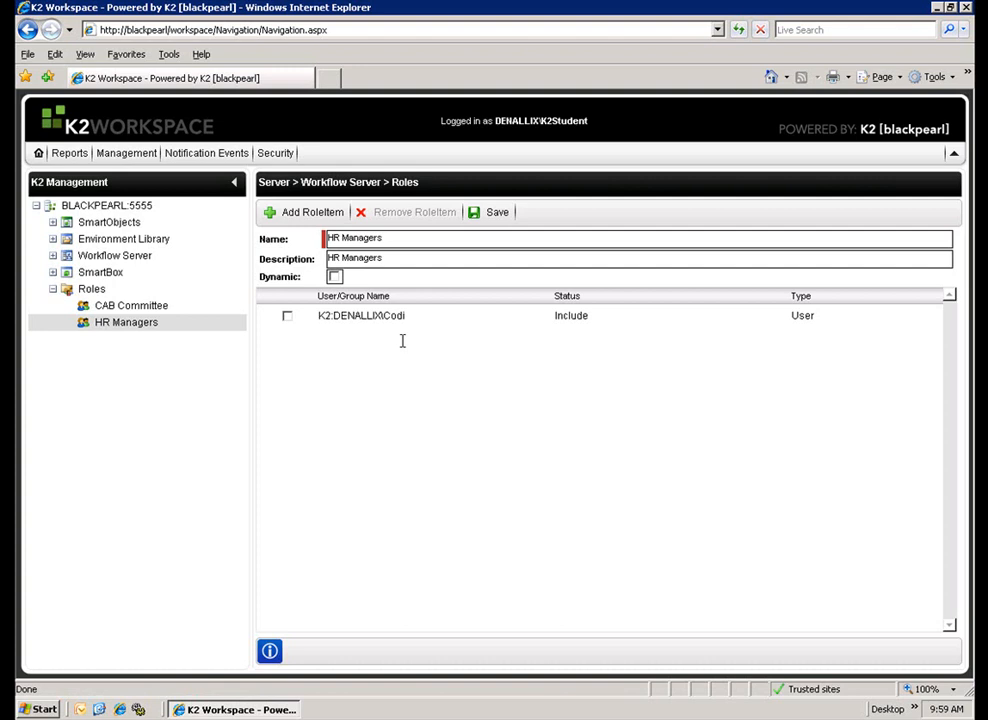
pyautogui.click(335, 276)
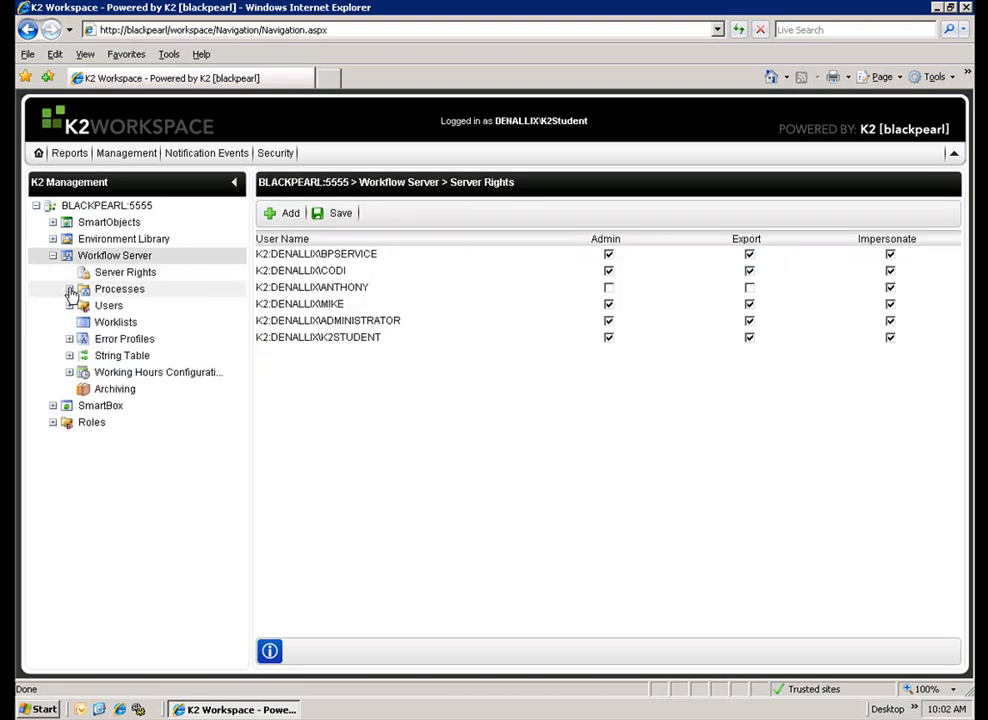
# Mark the CAB Committee role as dynamic in the roles of MOFV3's Process1 and save the change.
pyautogui.click(72, 289)
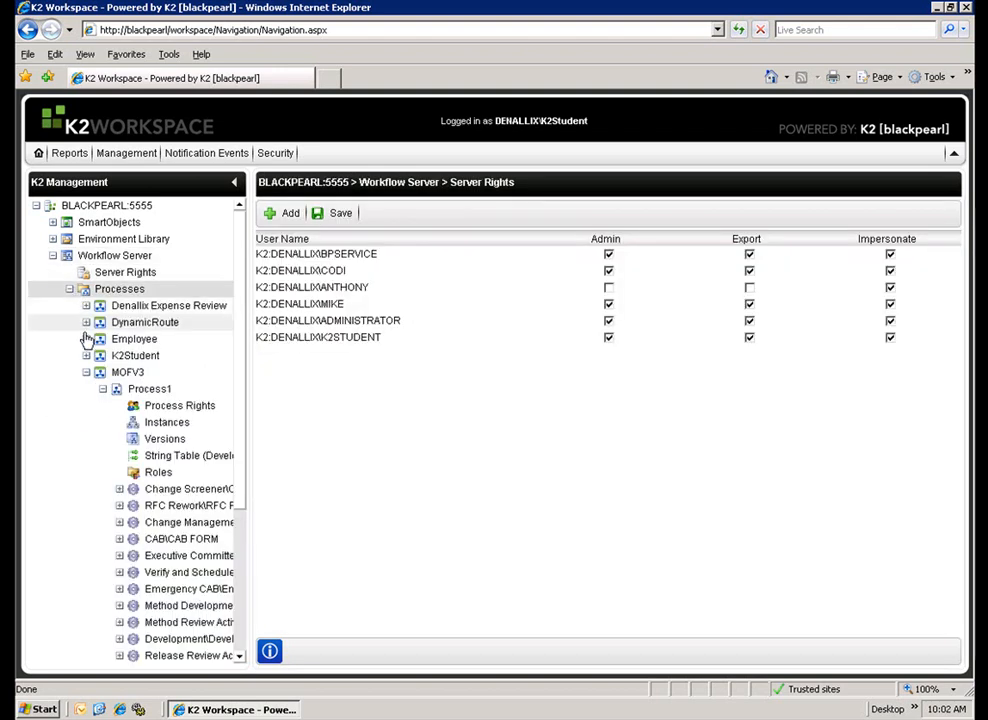
pyautogui.click(156, 476)
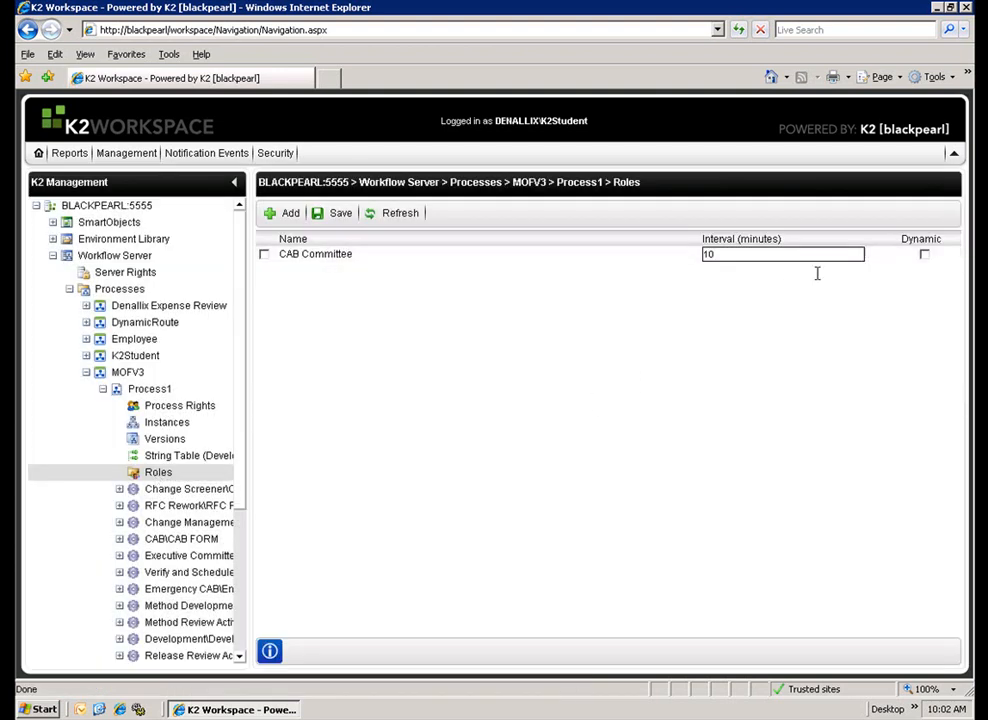
pyautogui.click(925, 256)
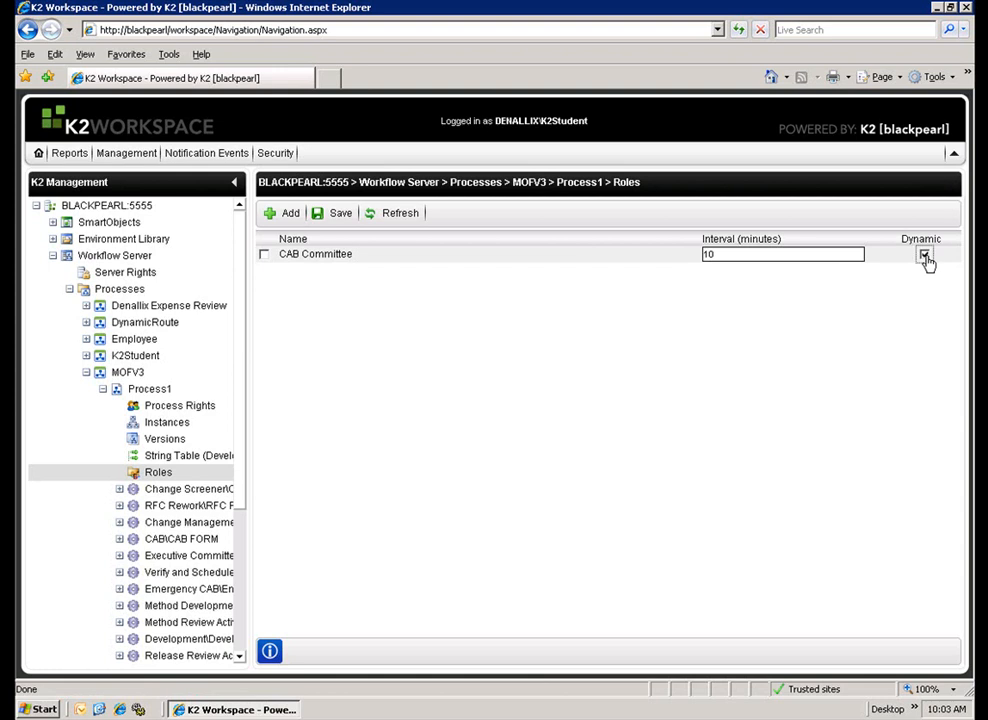
pyautogui.click(341, 215)
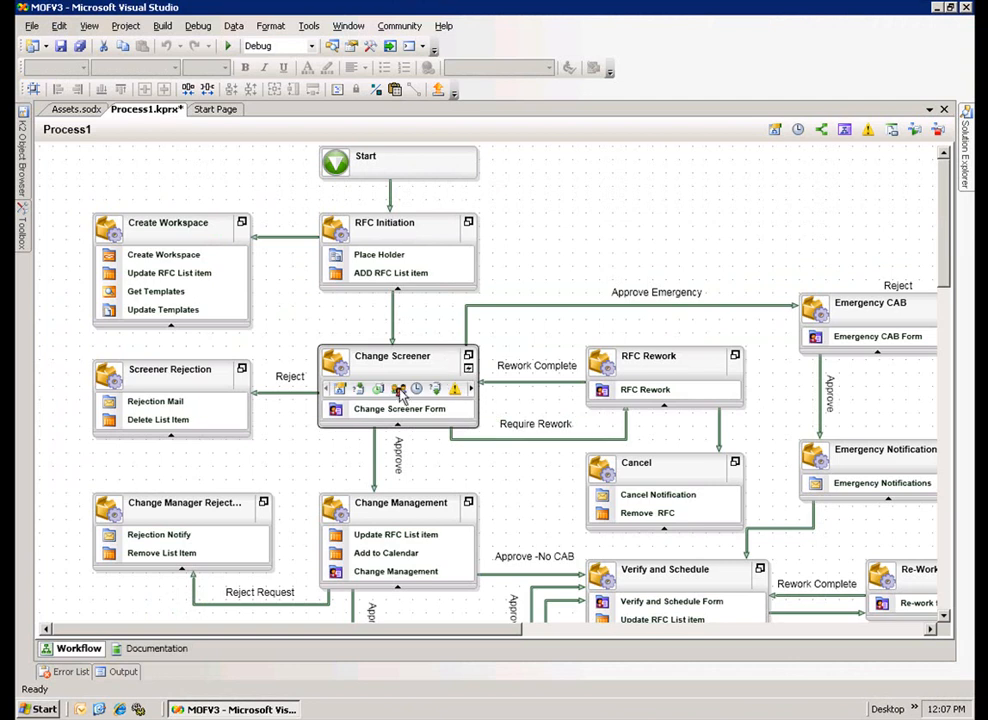
# Add the Name field from Process1's MOF V3 RequestorDetails XML data as a second destination user of the Change Screener activity.
pyautogui.click(400, 390)
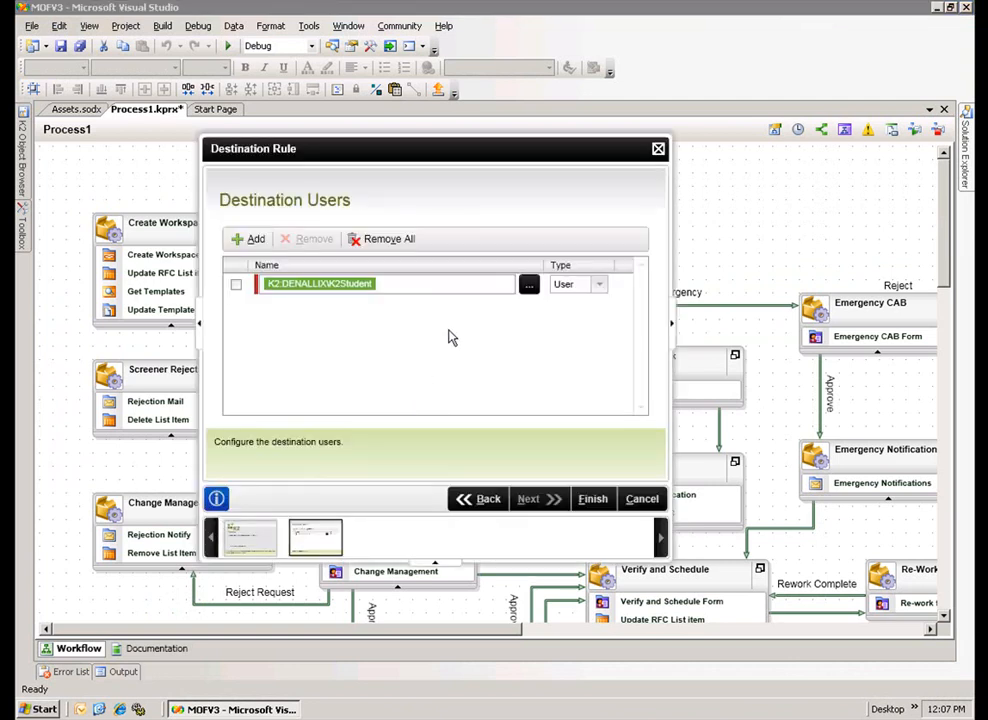
pyautogui.click(252, 240)
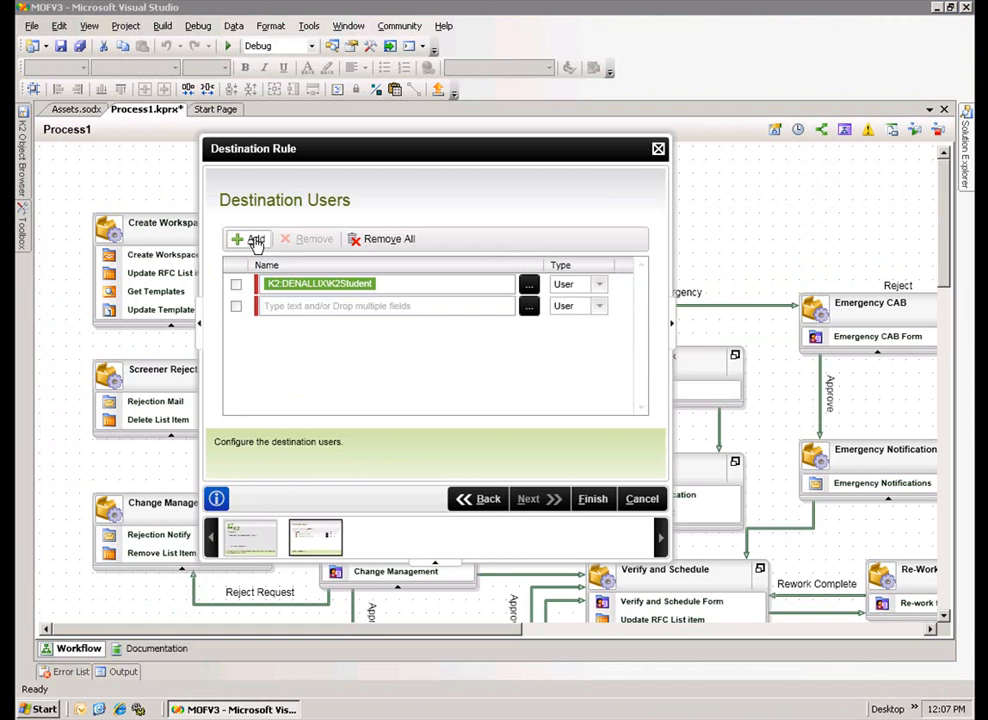
pyautogui.click(529, 313)
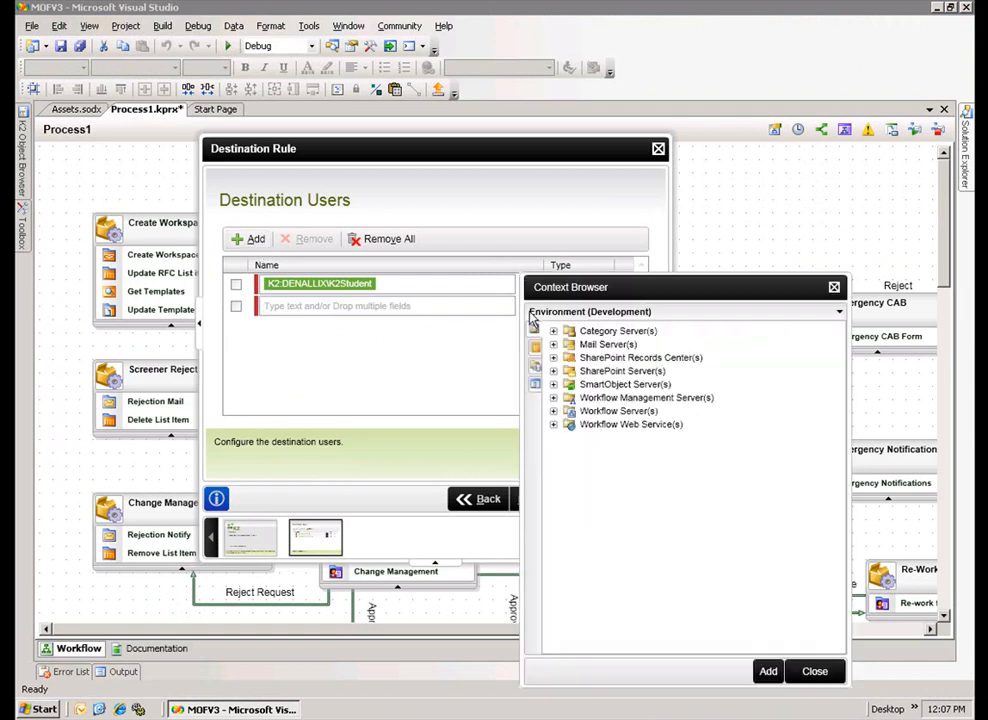
pyautogui.click(535, 347)
pyautogui.click(553, 344)
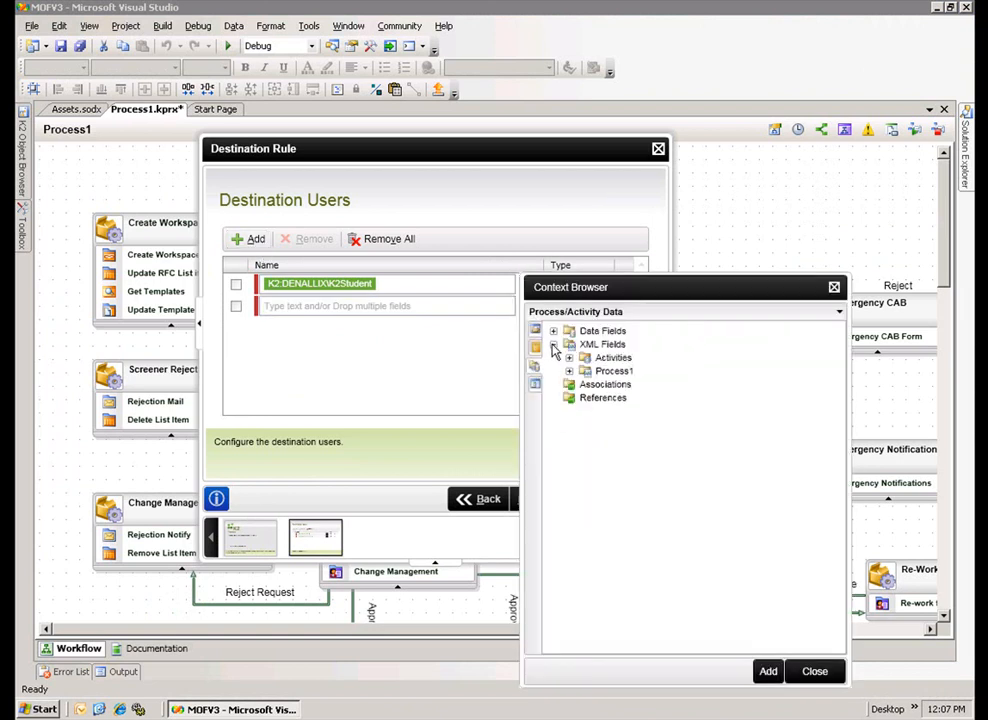
pyautogui.click(569, 371)
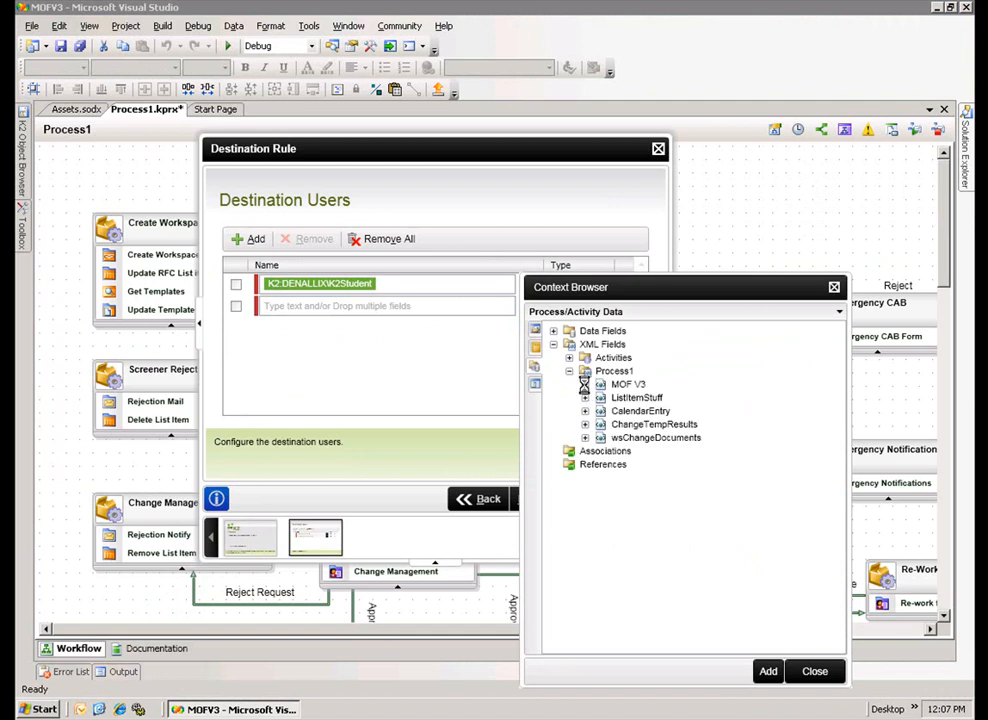
pyautogui.click(585, 384)
pyautogui.click(601, 397)
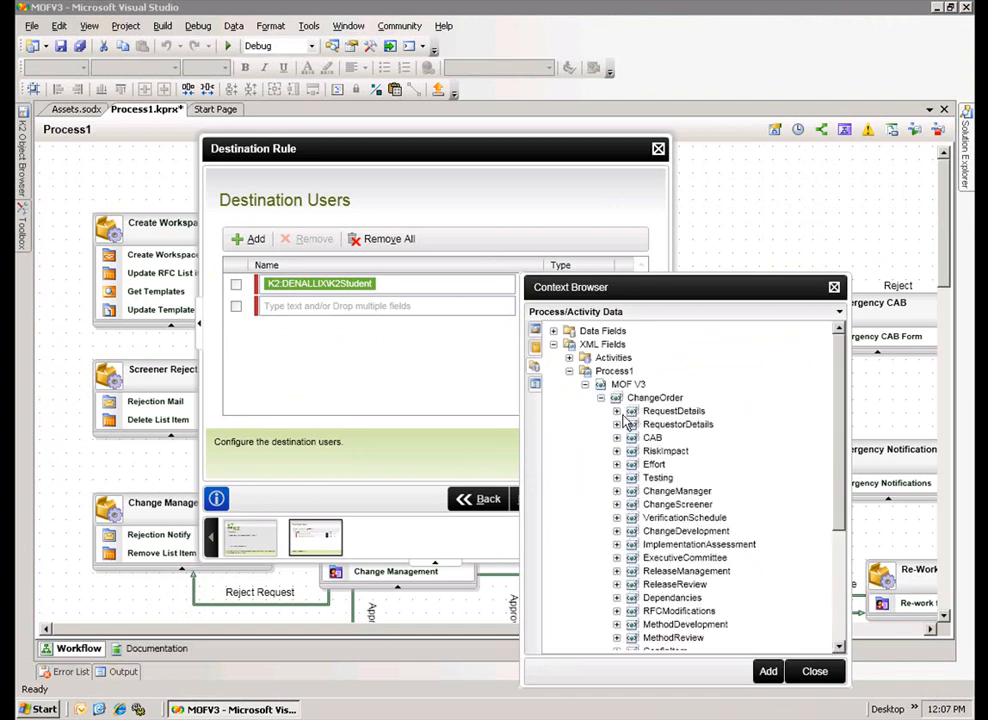
pyautogui.click(617, 424)
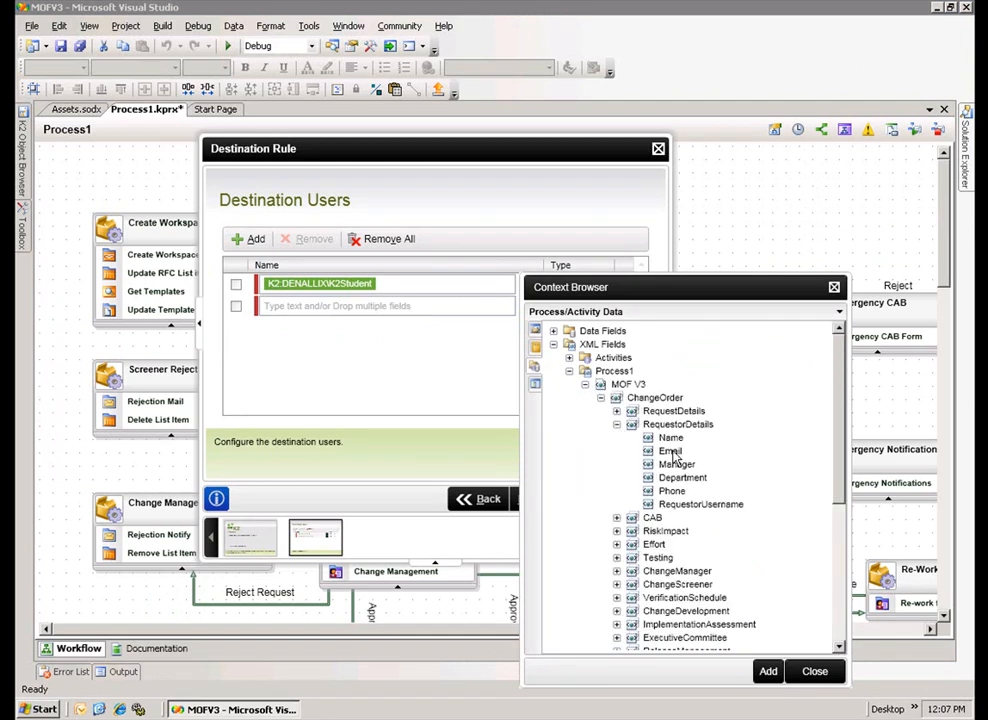
pyautogui.click(669, 438)
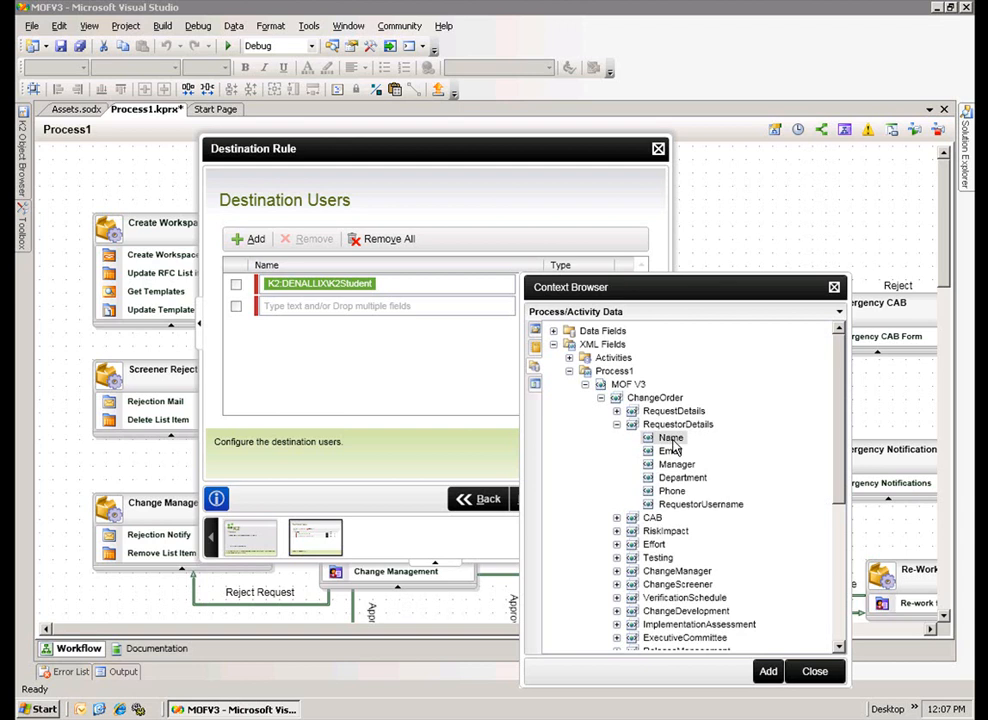
pyautogui.click(777, 686)
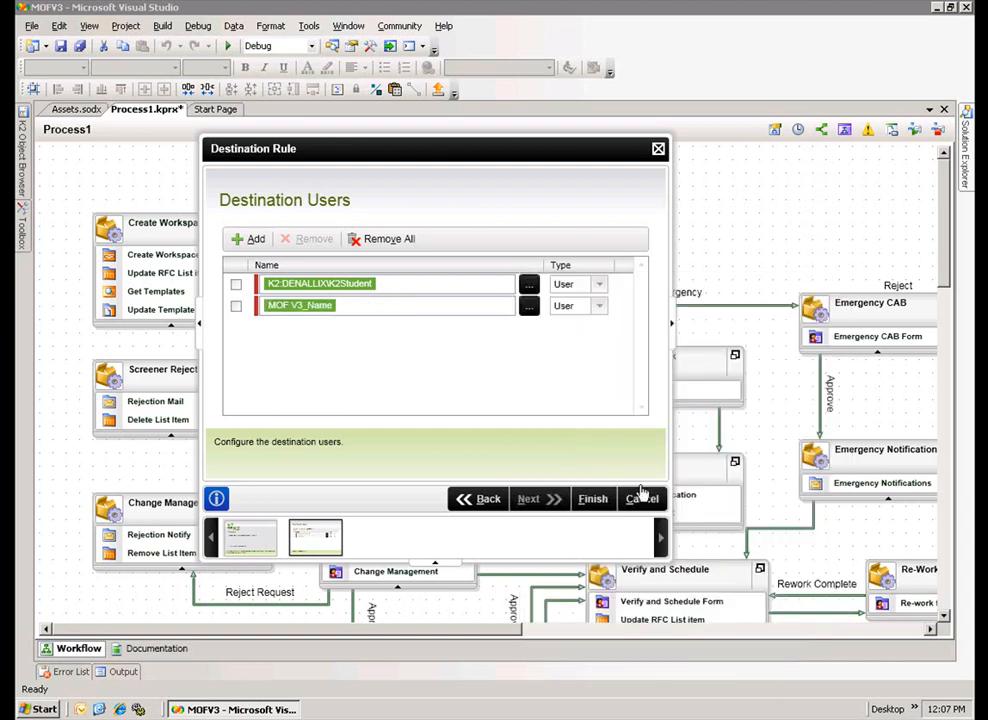
# Add a third destination row and look through the roles, users and groups that can be assigned to it.
pyautogui.click(244, 238)
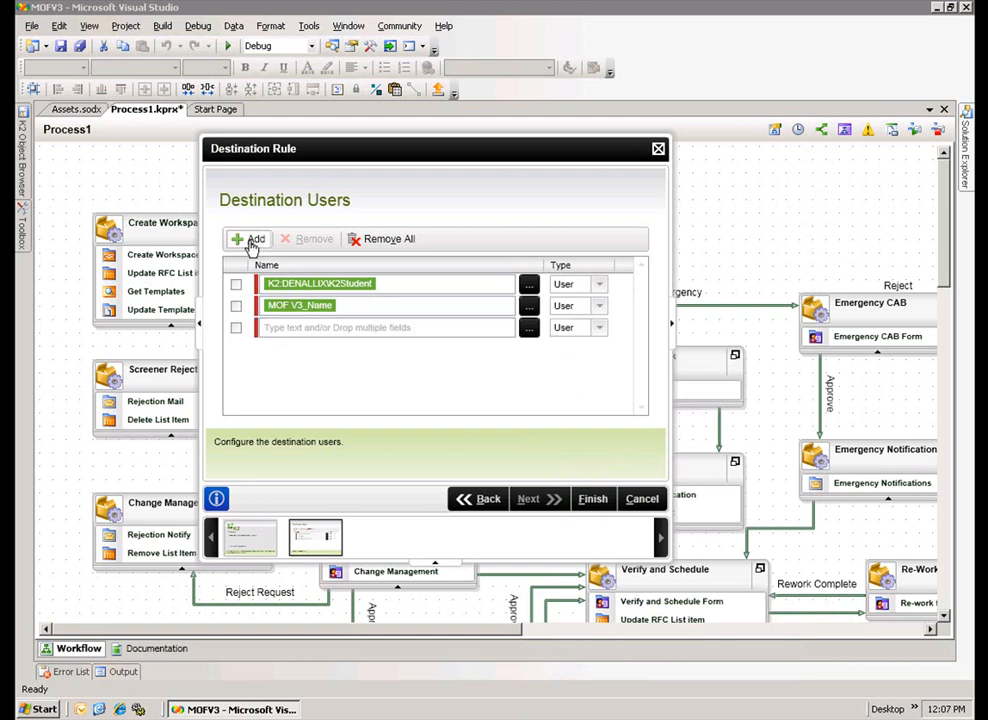
pyautogui.click(529, 327)
pyautogui.click(535, 336)
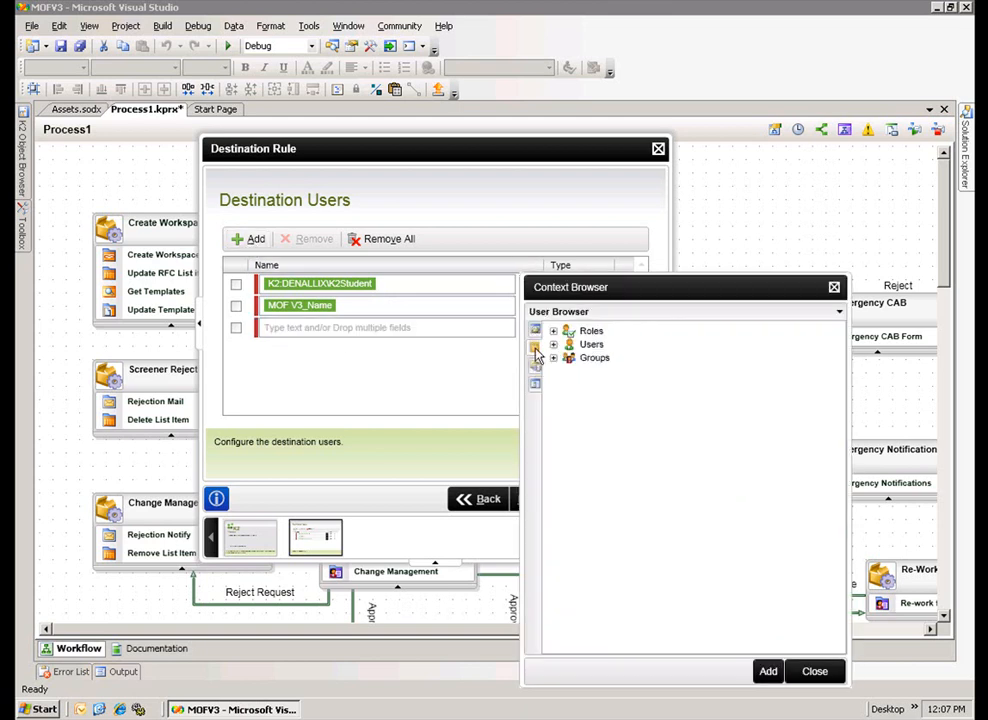
pyautogui.click(553, 330)
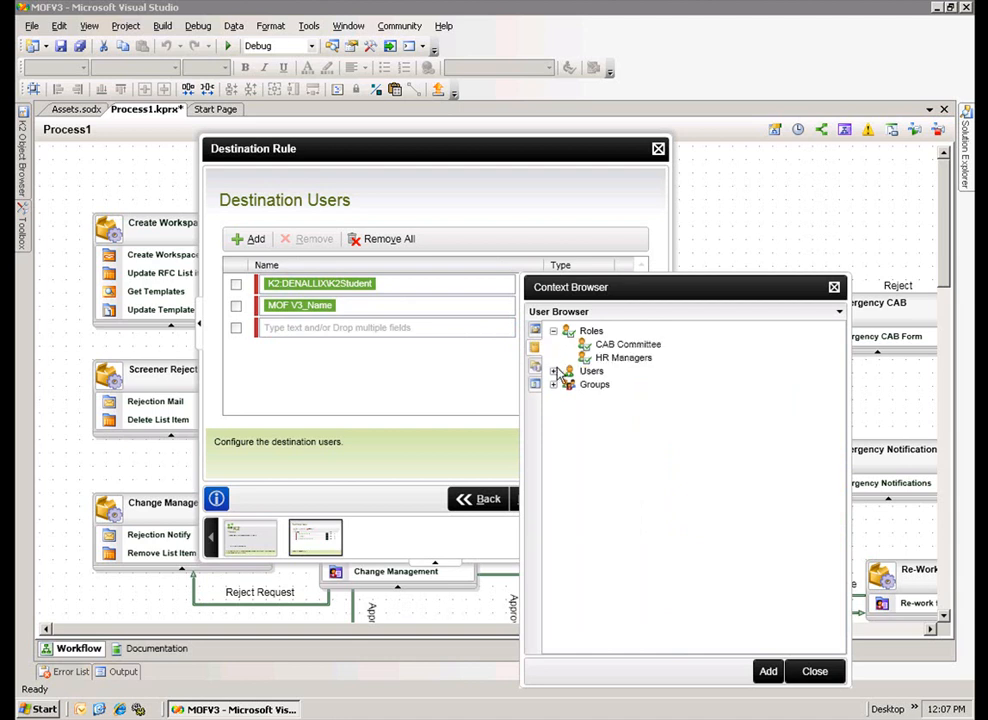
pyautogui.click(554, 411)
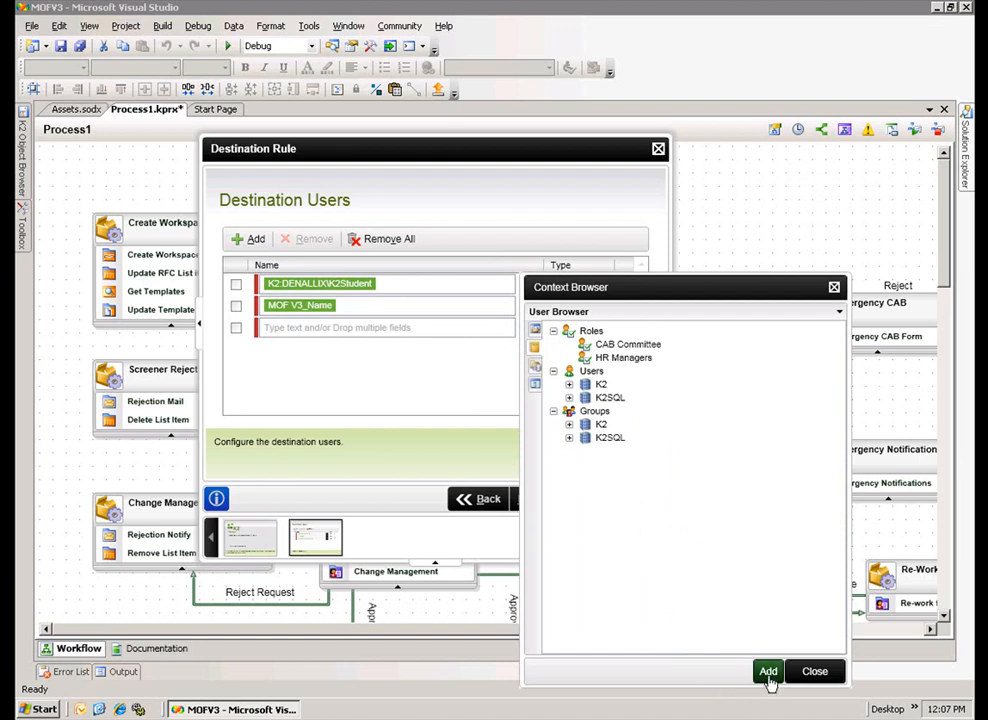
pyautogui.click(812, 671)
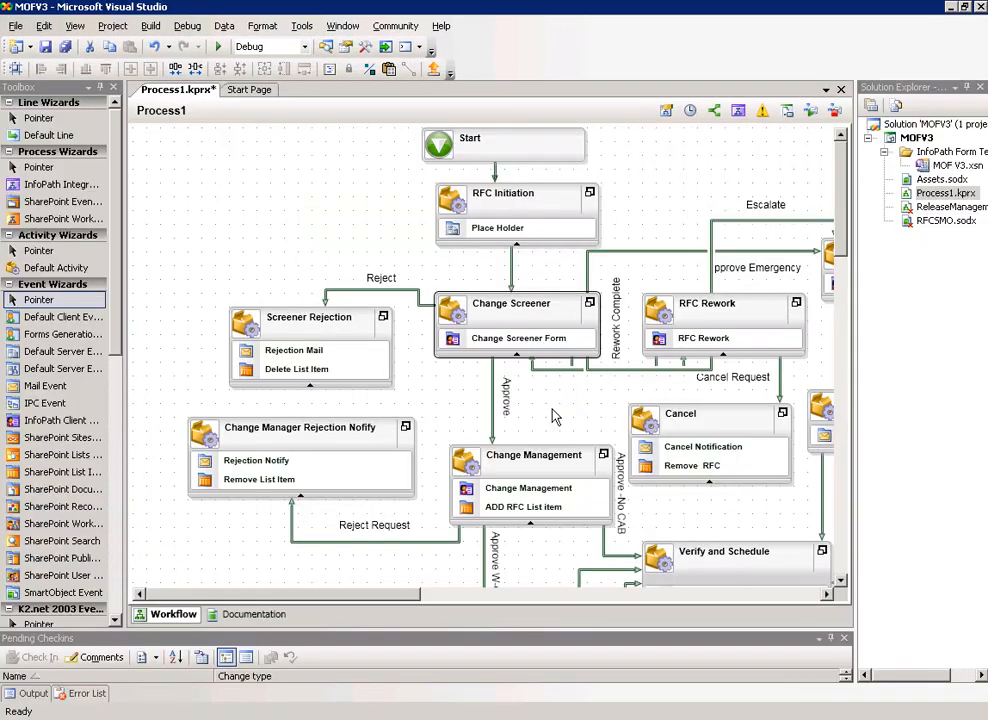
# Open the Change Screener activity's destination rule wizard and run it in Advanced Mode.
pyautogui.click(574, 305)
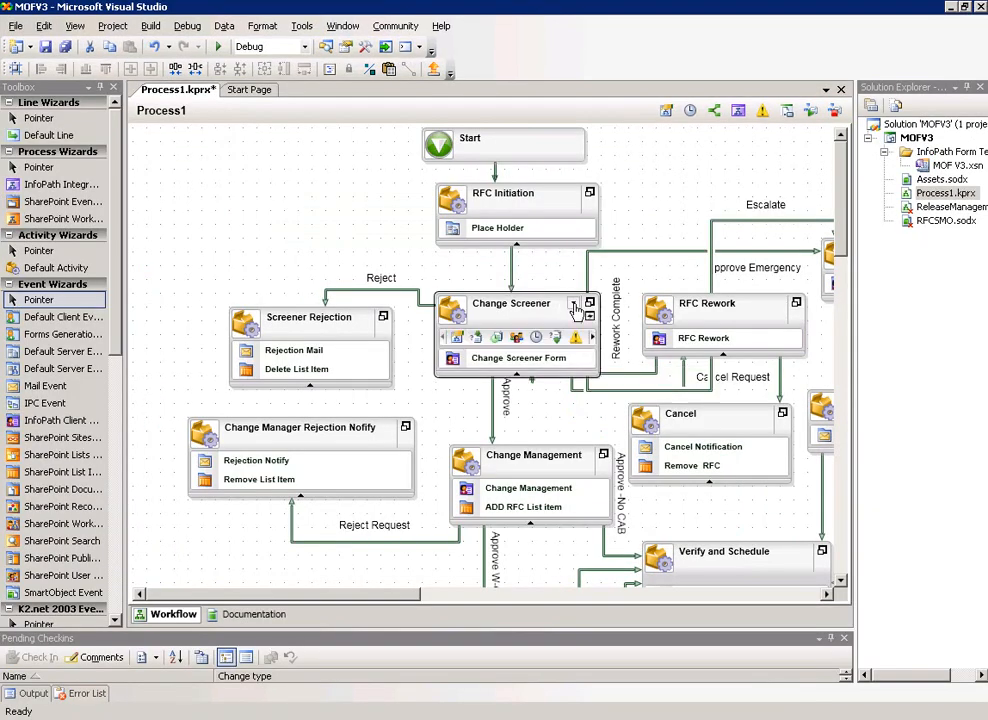
pyautogui.click(522, 342)
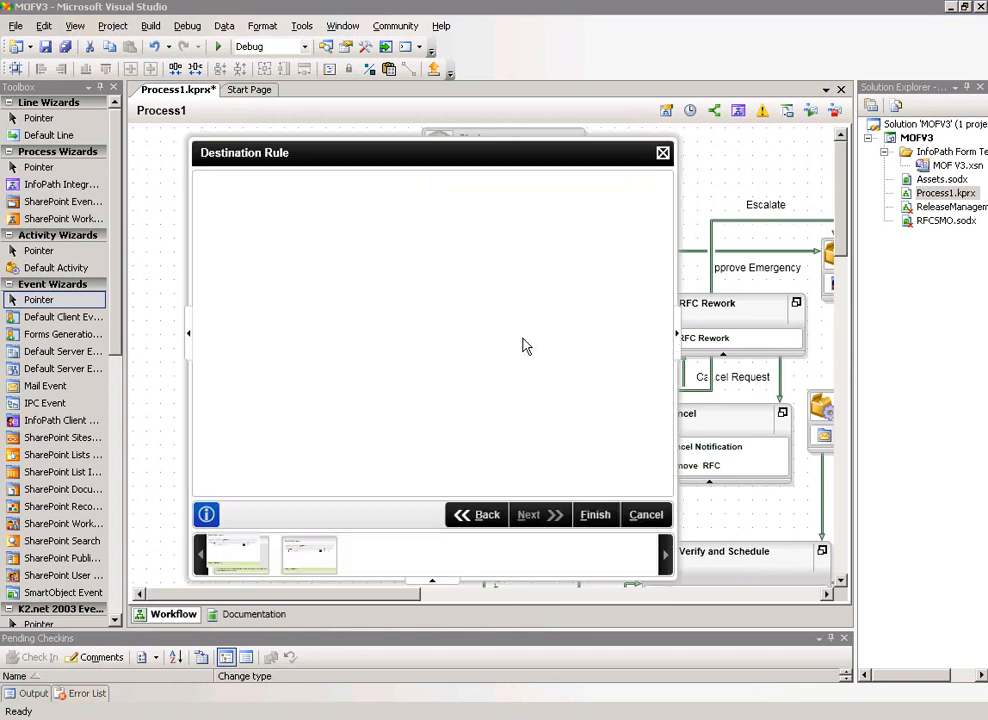
pyautogui.click(481, 514)
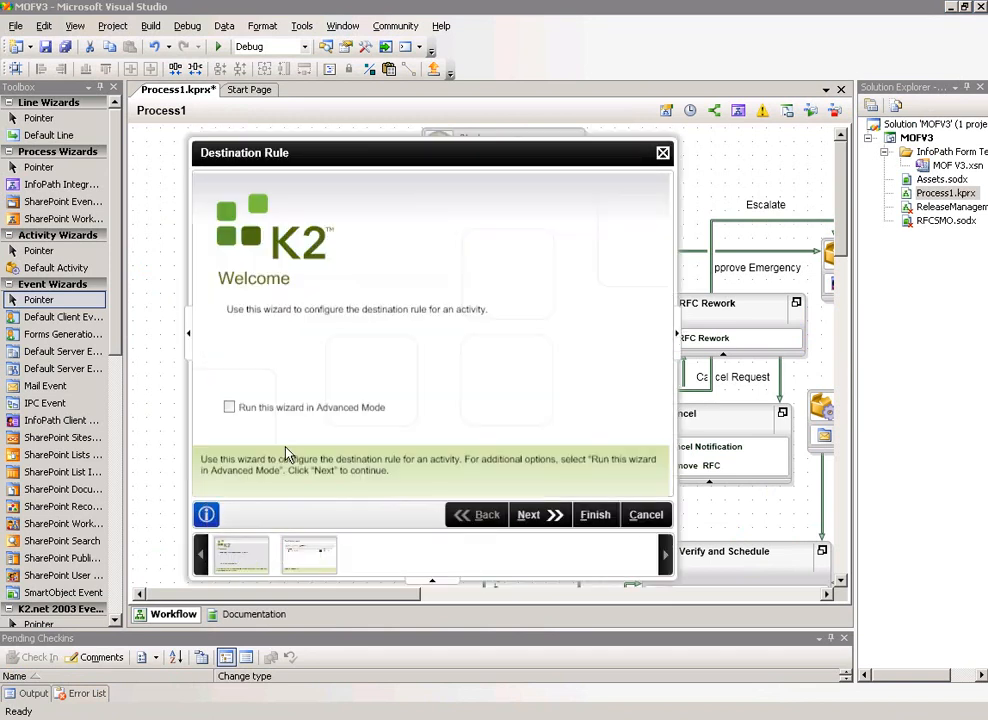
pyautogui.click(232, 404)
pyautogui.click(530, 515)
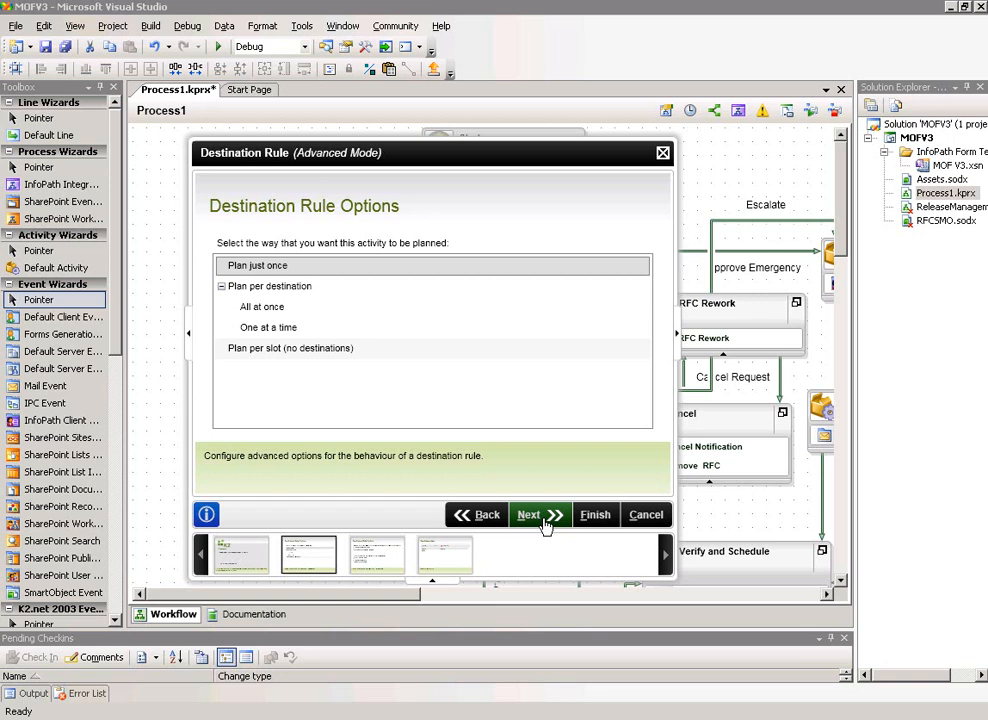
# Accept the Plan just once, slot and role options, and open the Default destination set for editing.
pyautogui.click(548, 522)
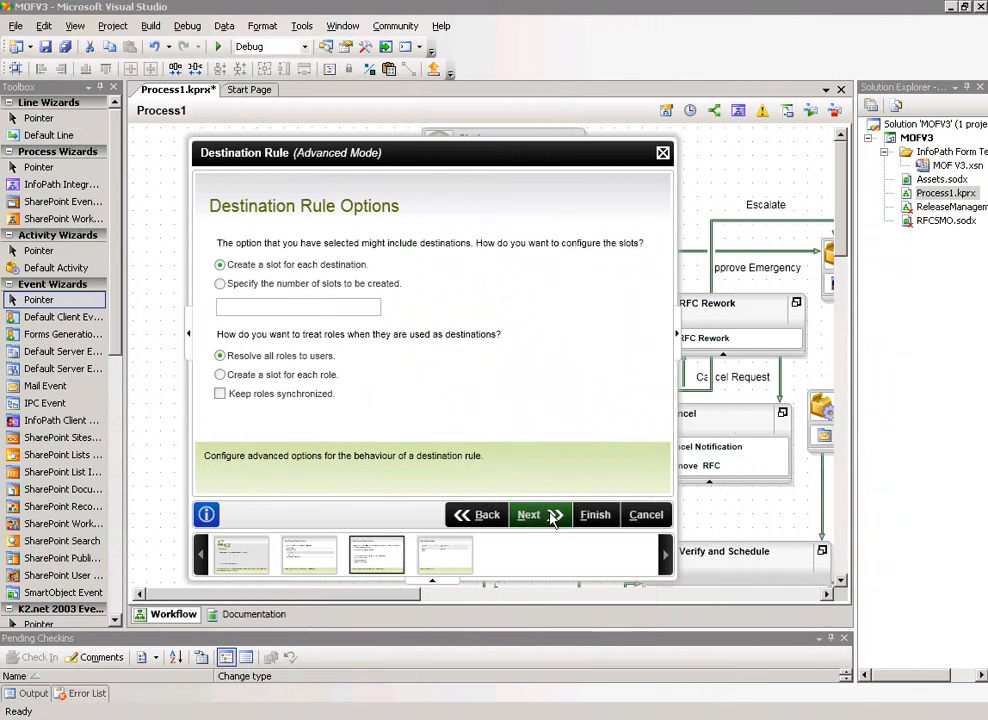
pyautogui.click(549, 515)
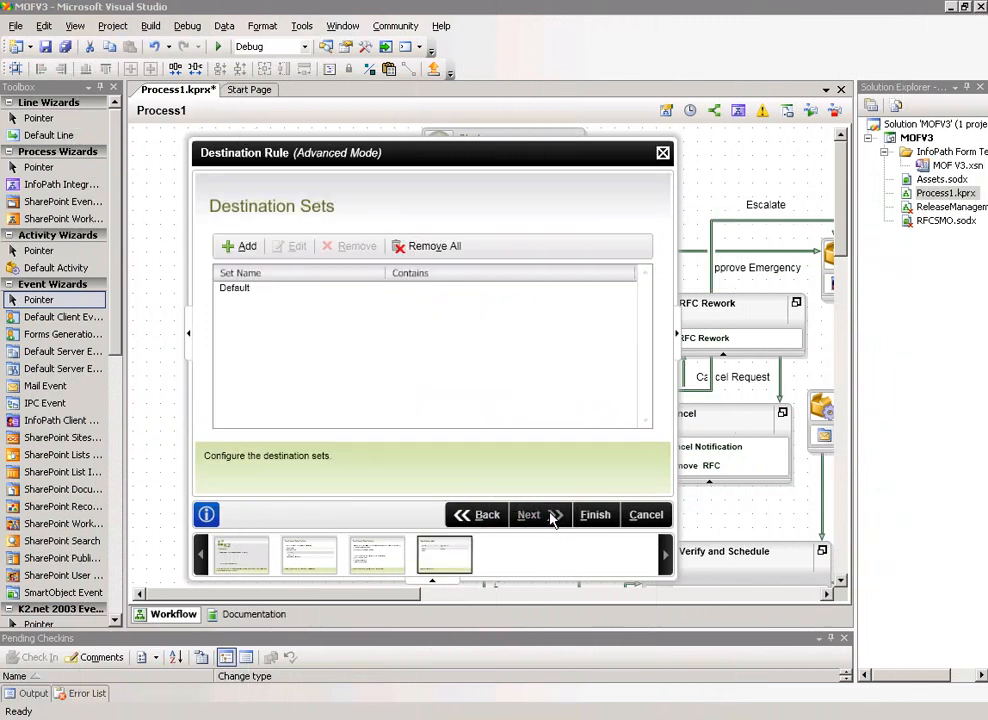
pyautogui.click(240, 292)
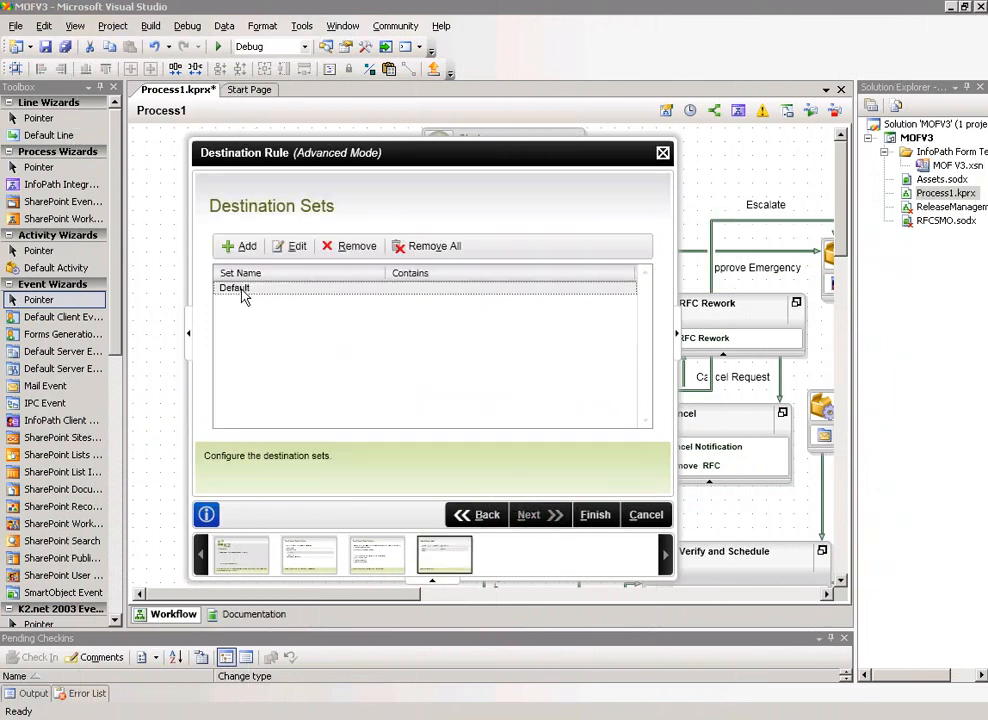
pyautogui.click(292, 249)
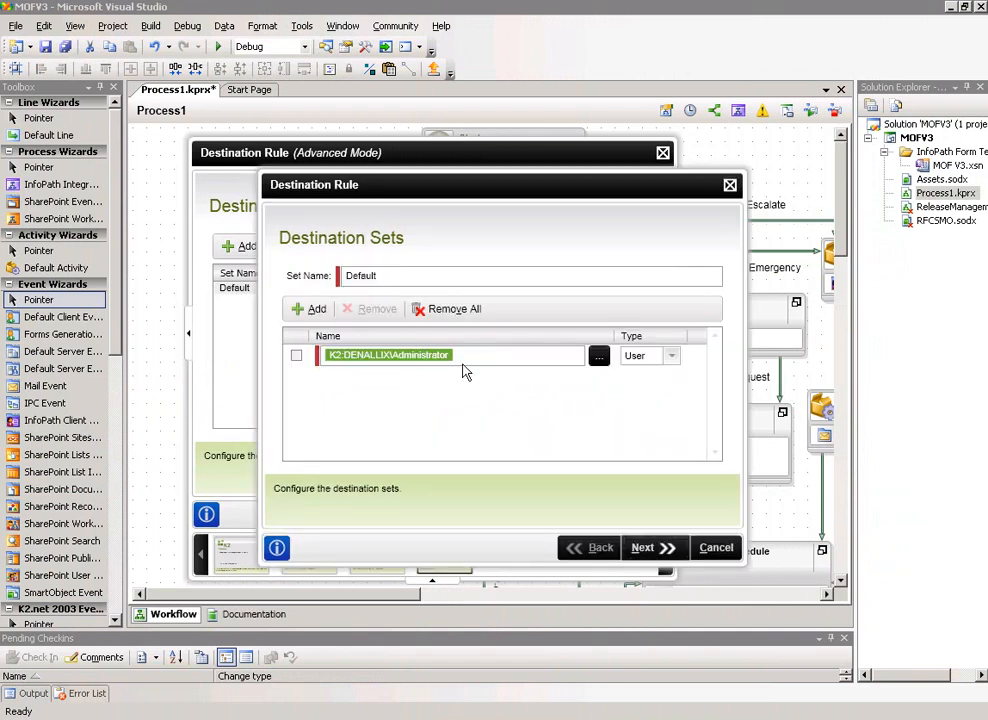
# Start a rule for the Default destination set with the Department field from Change Screener's MOF V3 RequestorDetails XML data as first variable.
pyautogui.click(648, 550)
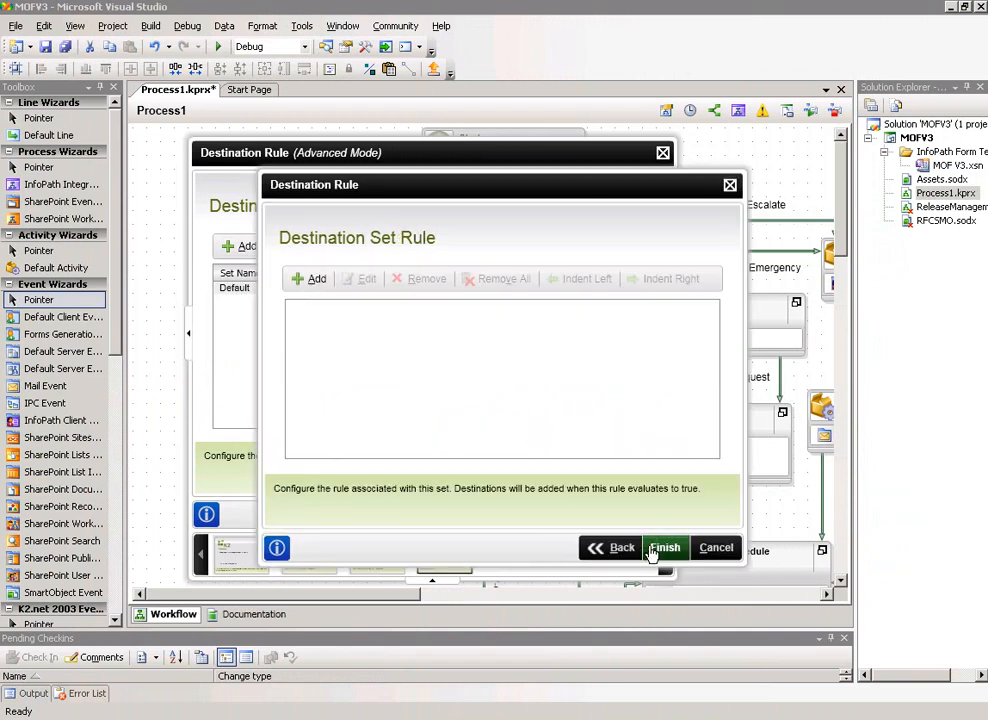
pyautogui.click(315, 281)
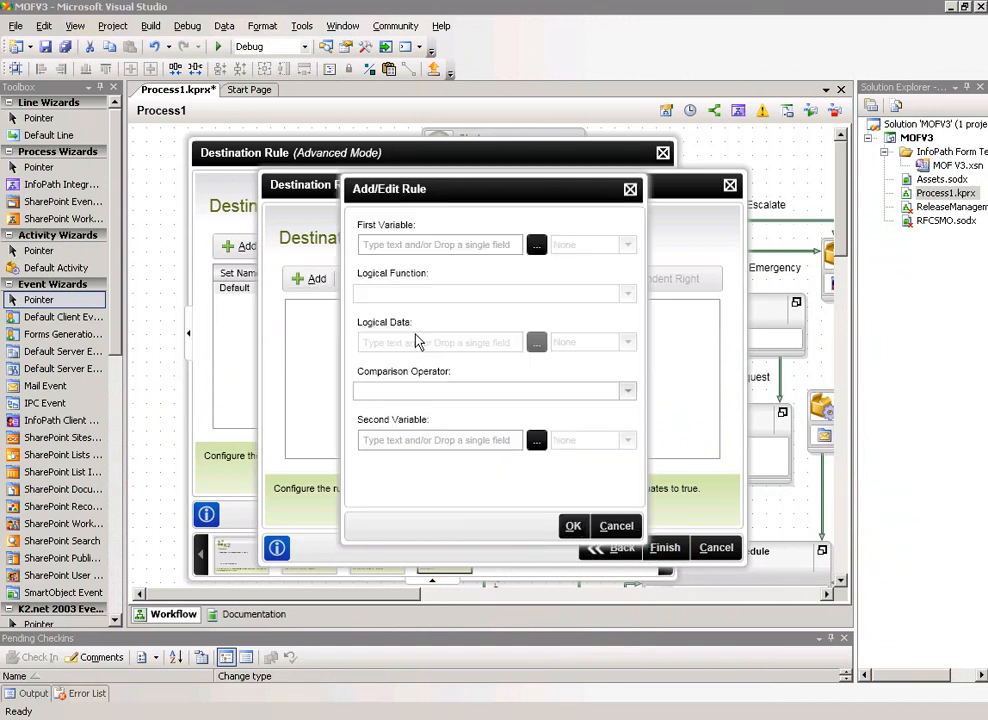
pyautogui.click(538, 246)
pyautogui.click(543, 312)
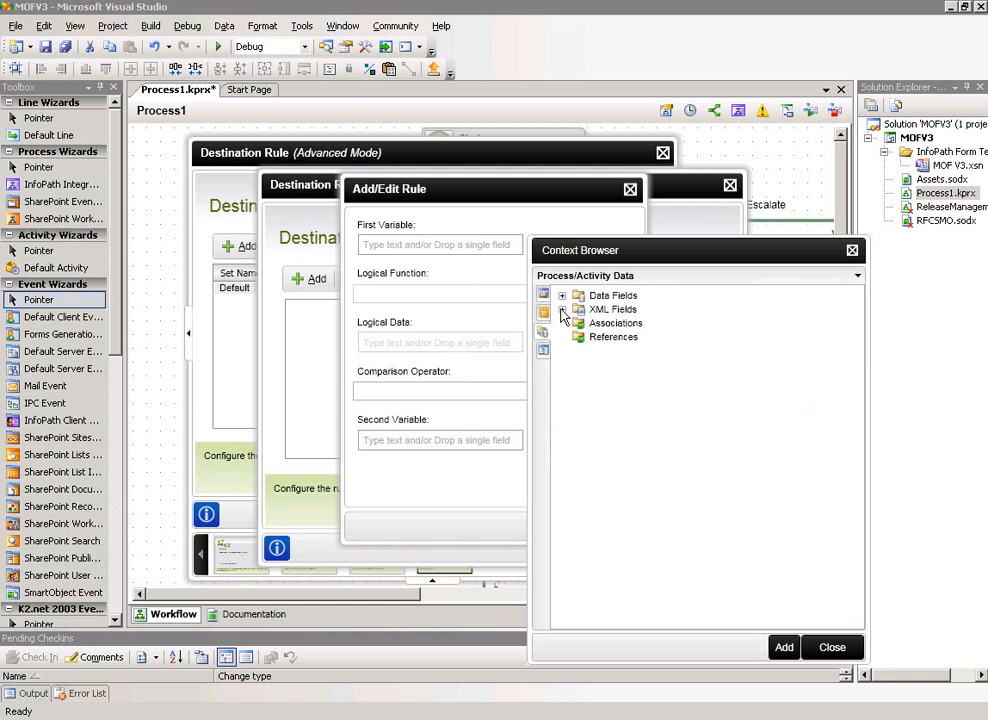
pyautogui.click(562, 310)
pyautogui.click(578, 323)
pyautogui.click(595, 337)
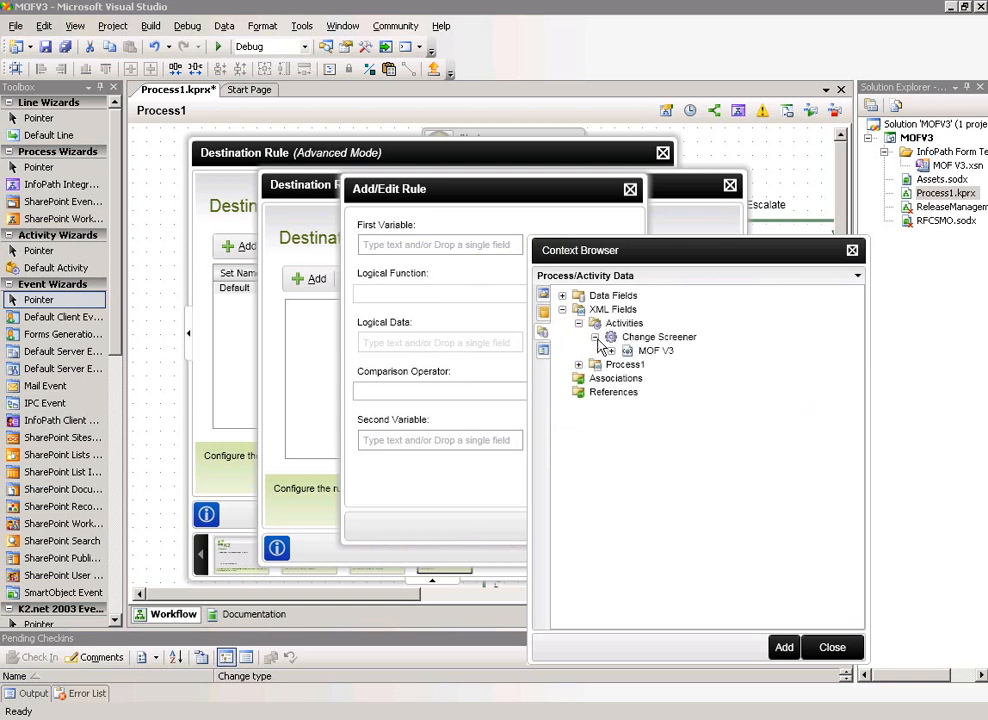
pyautogui.click(611, 351)
pyautogui.click(627, 364)
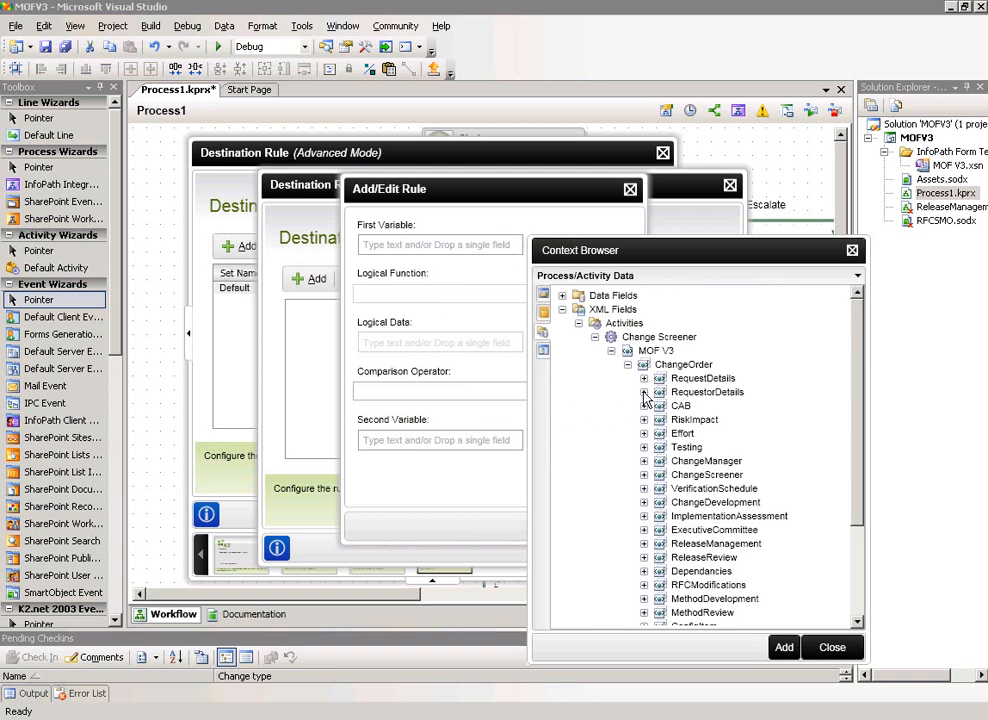
pyautogui.click(644, 392)
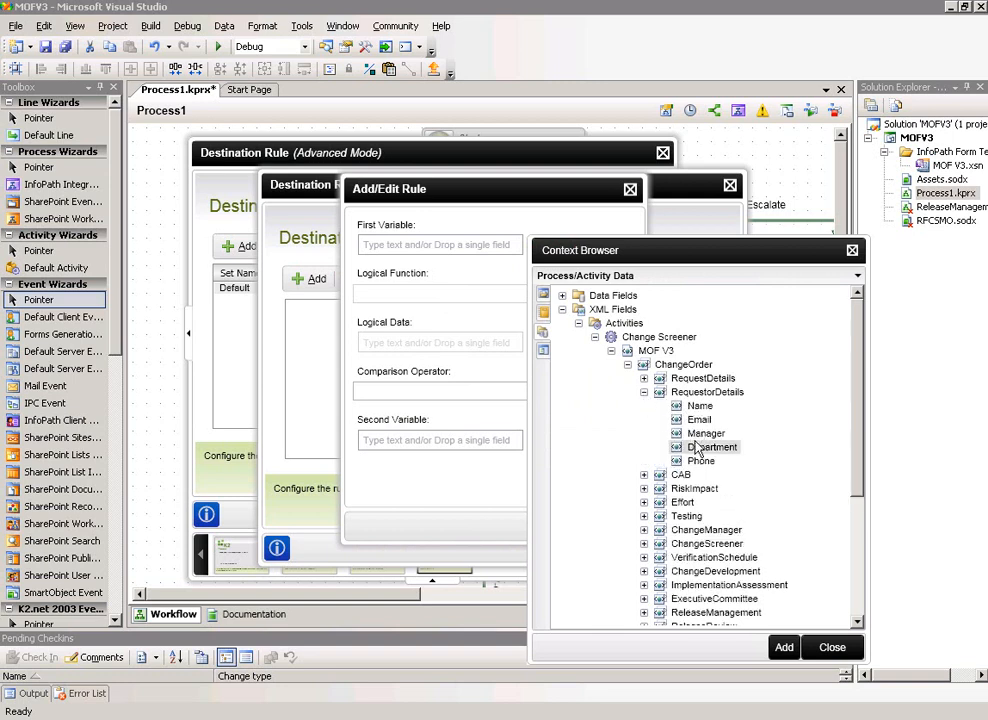
pyautogui.click(700, 447)
pyautogui.click(784, 647)
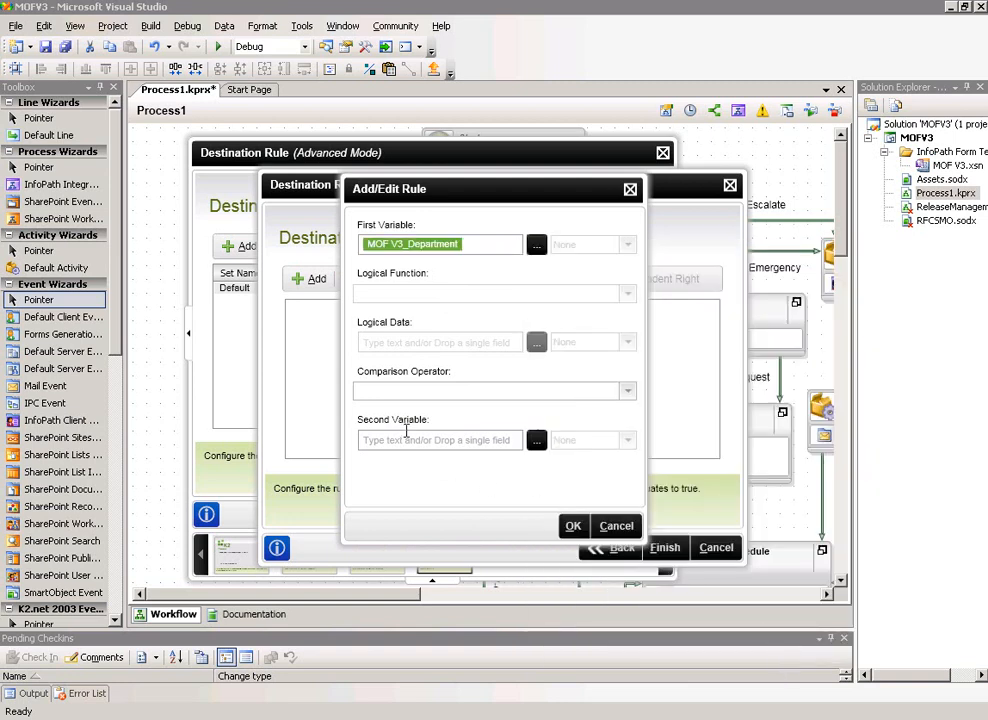
# Complete the Default set's rule so that Department = IT, and save the destination set.
pyautogui.click(627, 391)
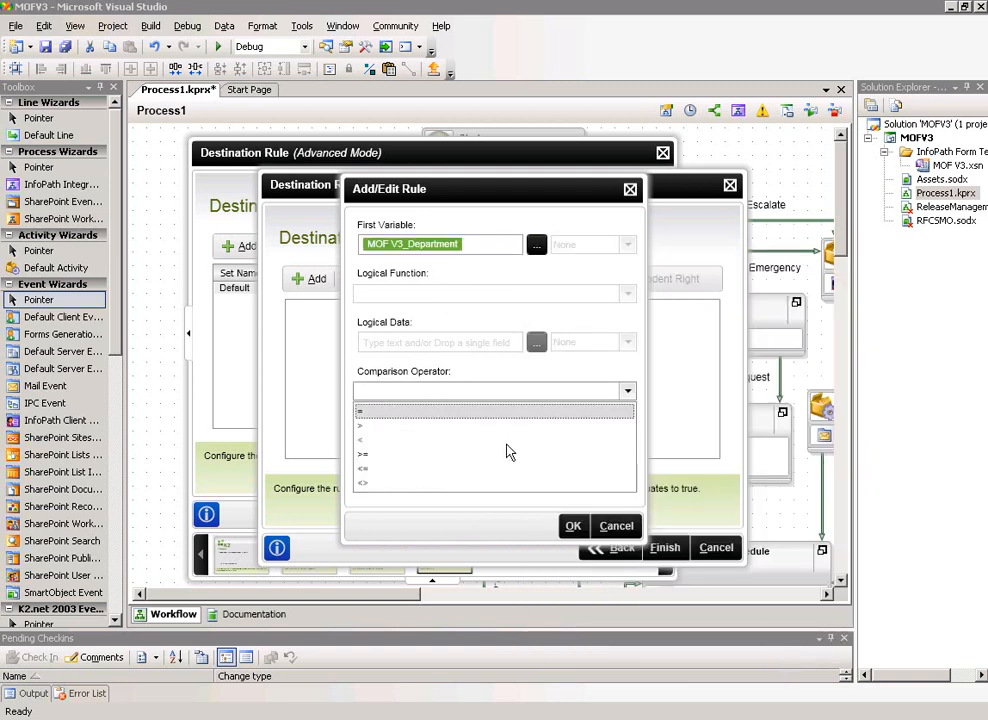
pyautogui.click(462, 411)
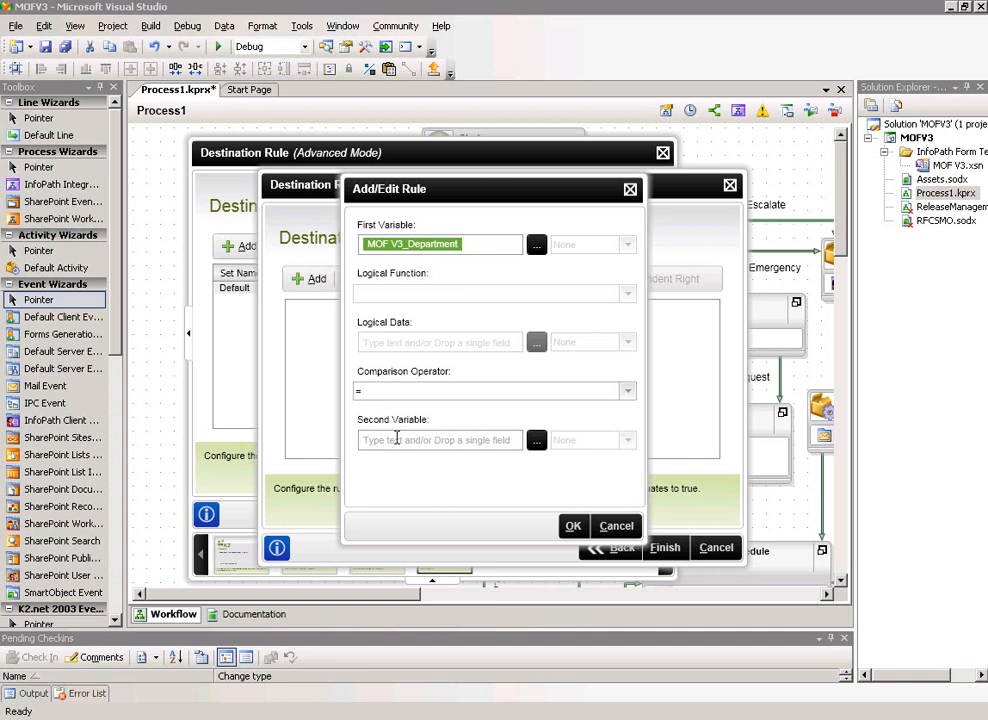
pyautogui.click(398, 440)
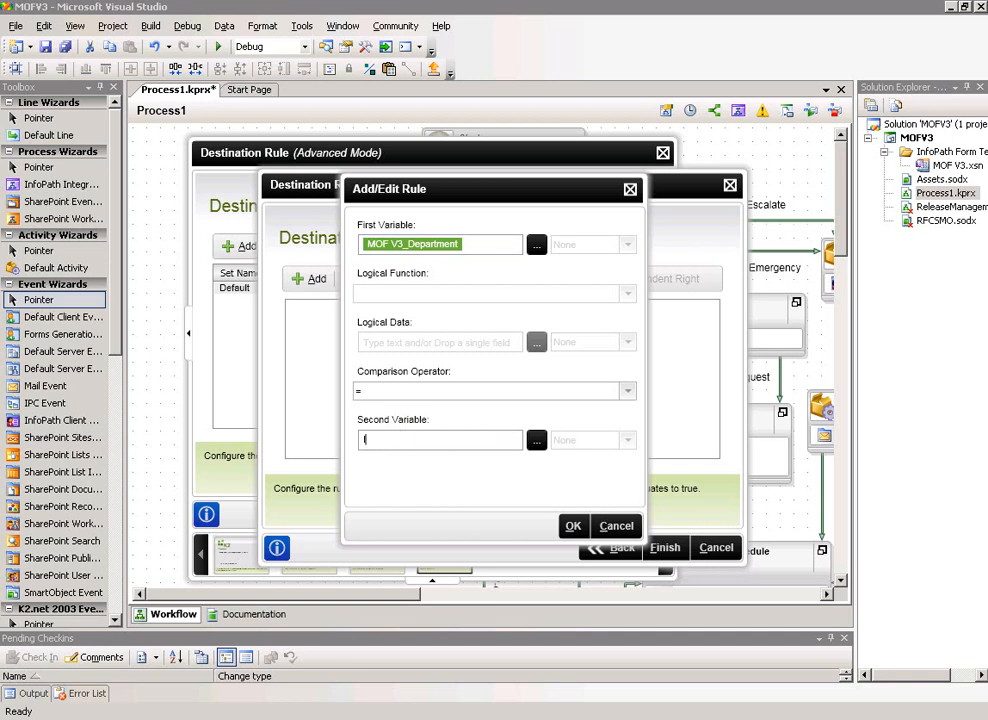
pyautogui.click(572, 525)
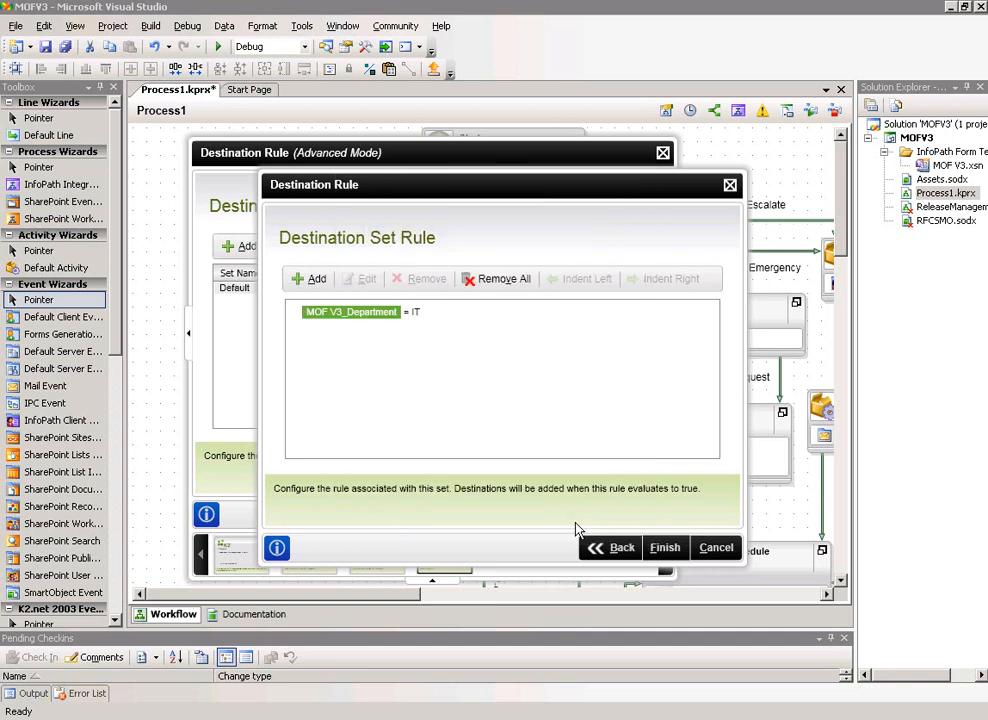
pyautogui.click(664, 548)
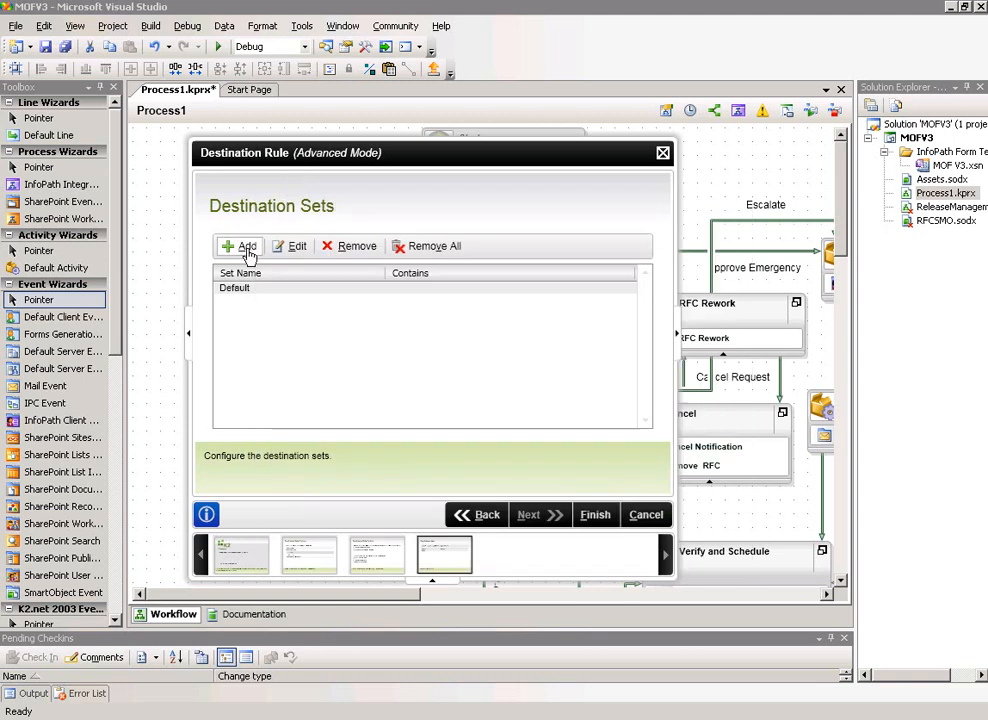
# Add a destination set named HR and assign the Change Managers role to it.
pyautogui.click(244, 248)
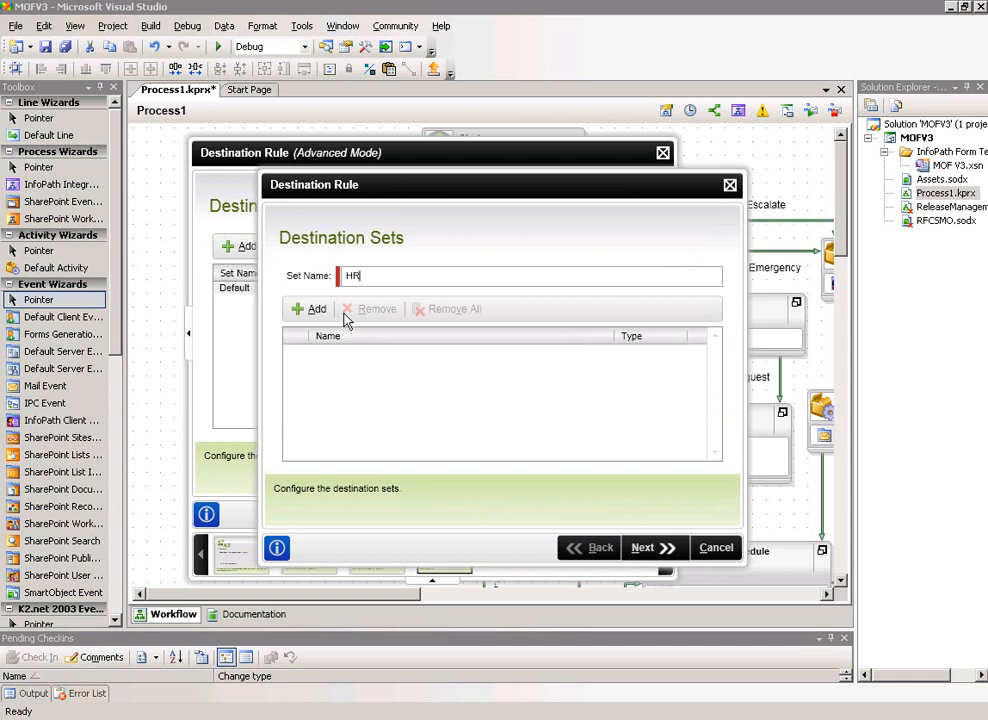
pyautogui.click(308, 311)
pyautogui.click(596, 358)
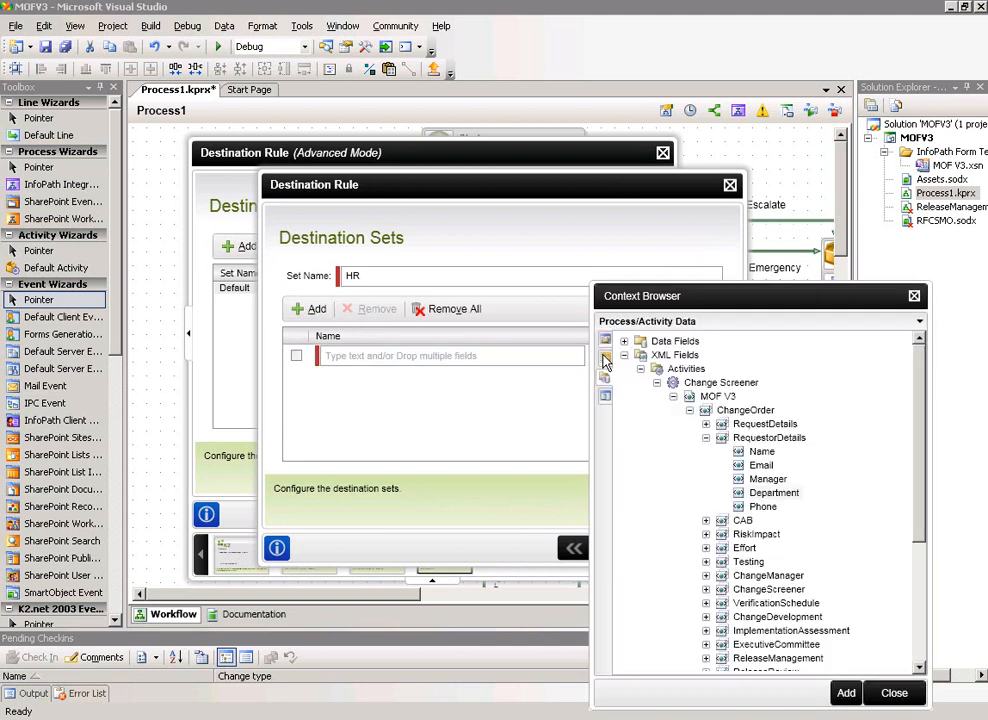
pyautogui.click(605, 358)
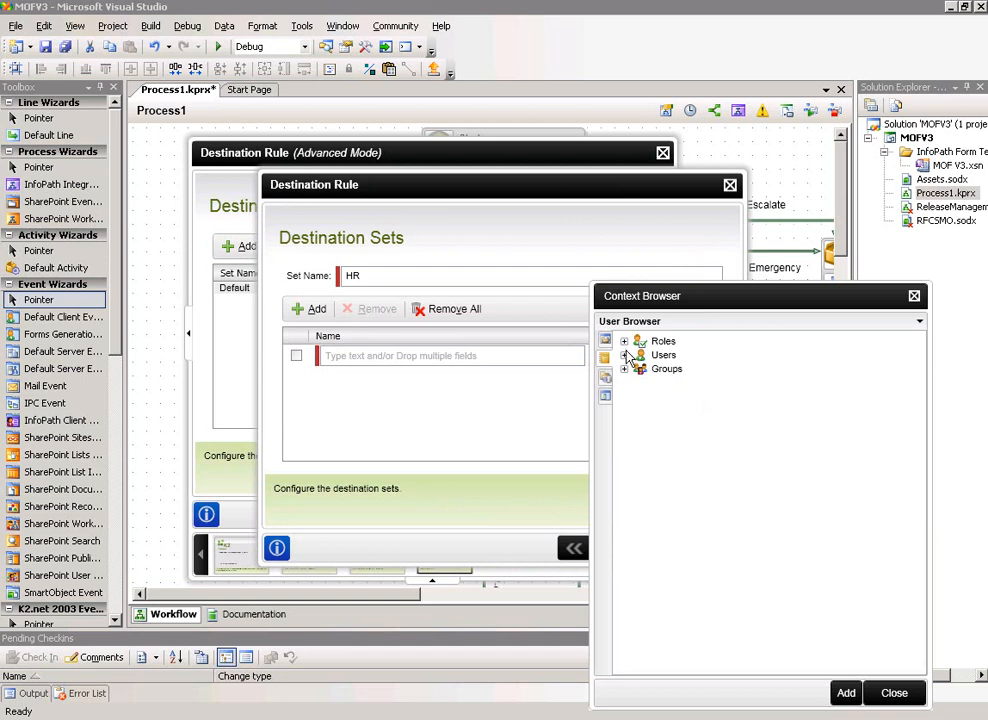
pyautogui.click(624, 341)
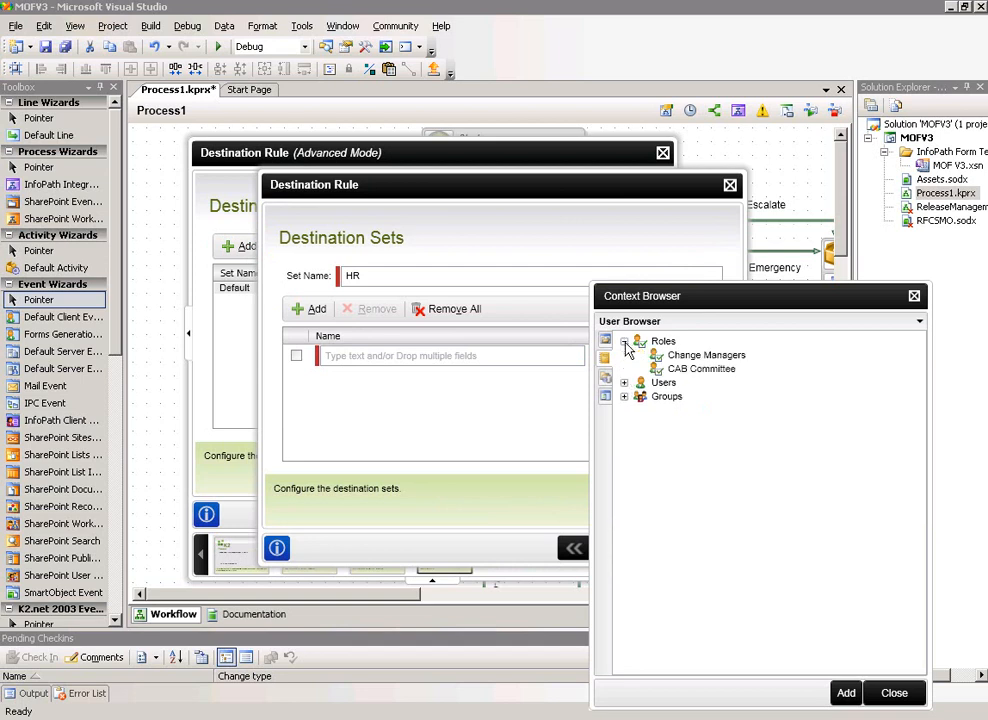
pyautogui.click(690, 358)
pyautogui.click(846, 693)
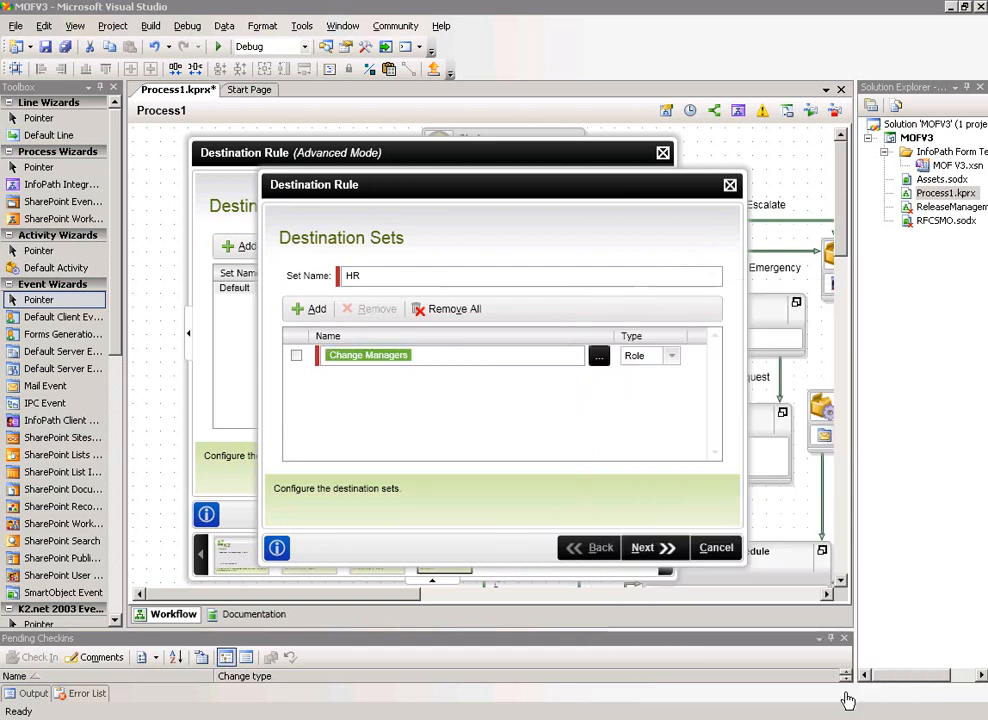
# Start a rule for the HR destination set with the RequestorDetails Department field as its first variable.
pyautogui.click(660, 557)
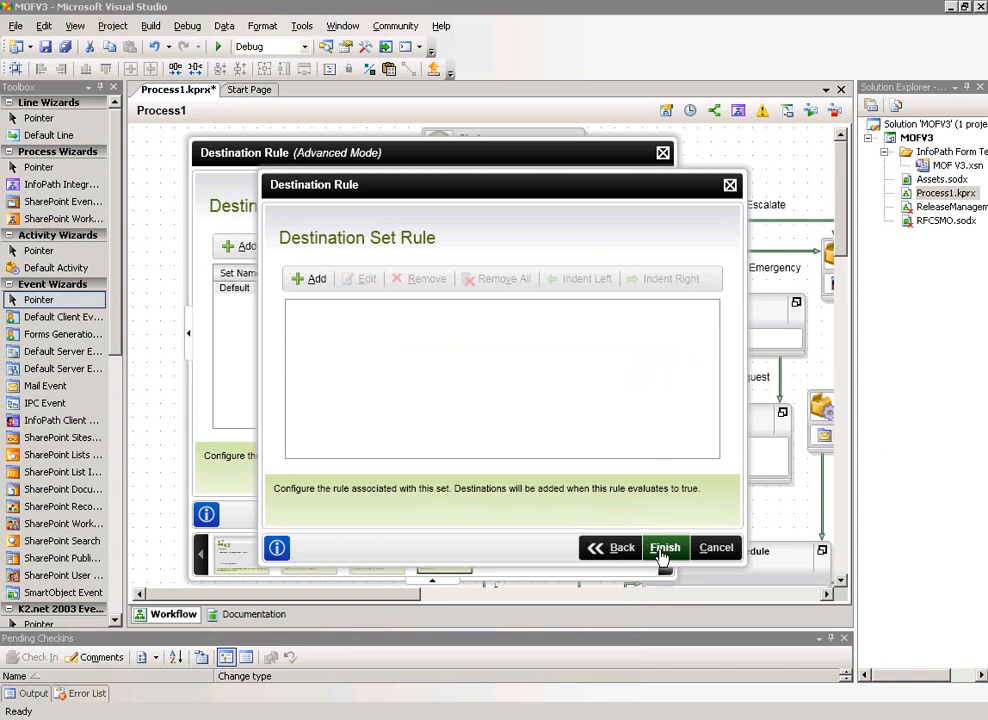
pyautogui.click(322, 281)
pyautogui.click(536, 244)
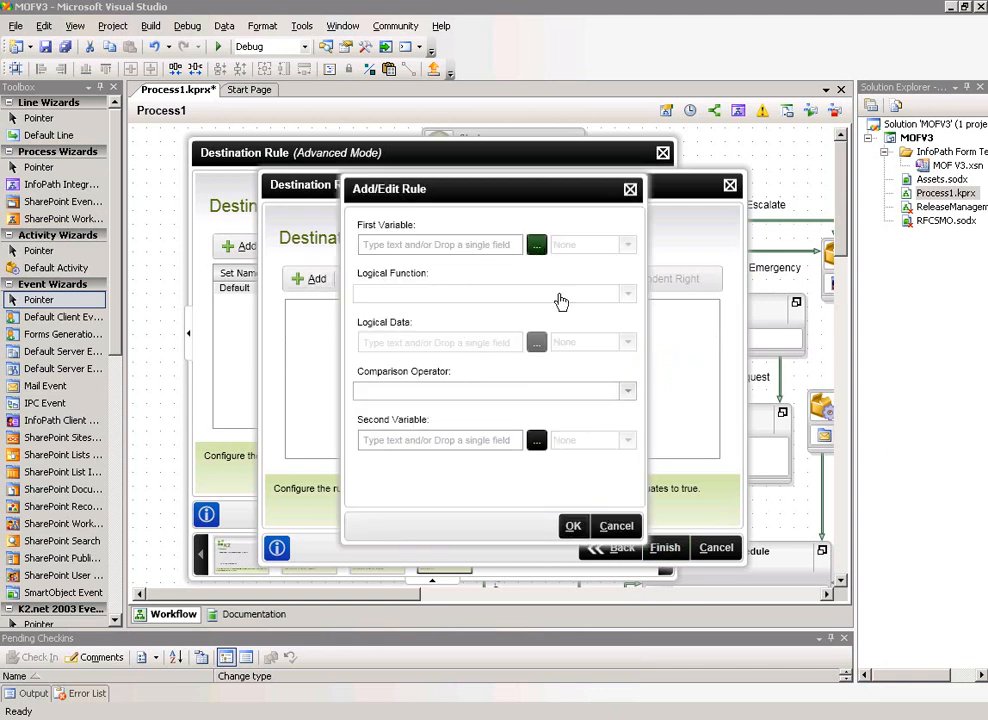
pyautogui.click(543, 311)
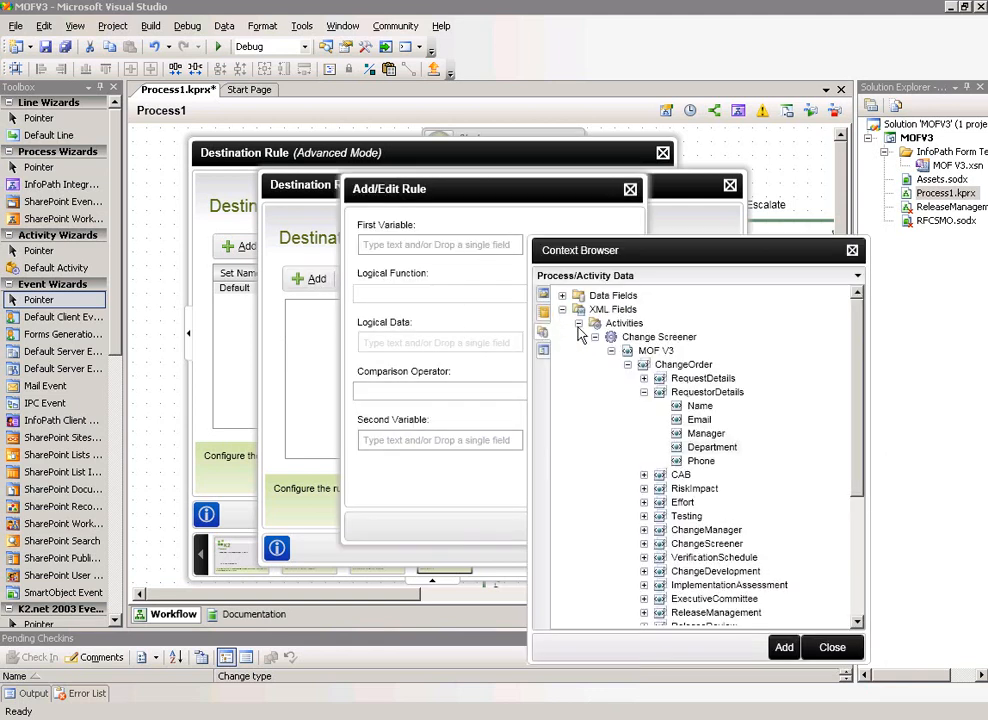
pyautogui.click(711, 447)
pyautogui.click(783, 647)
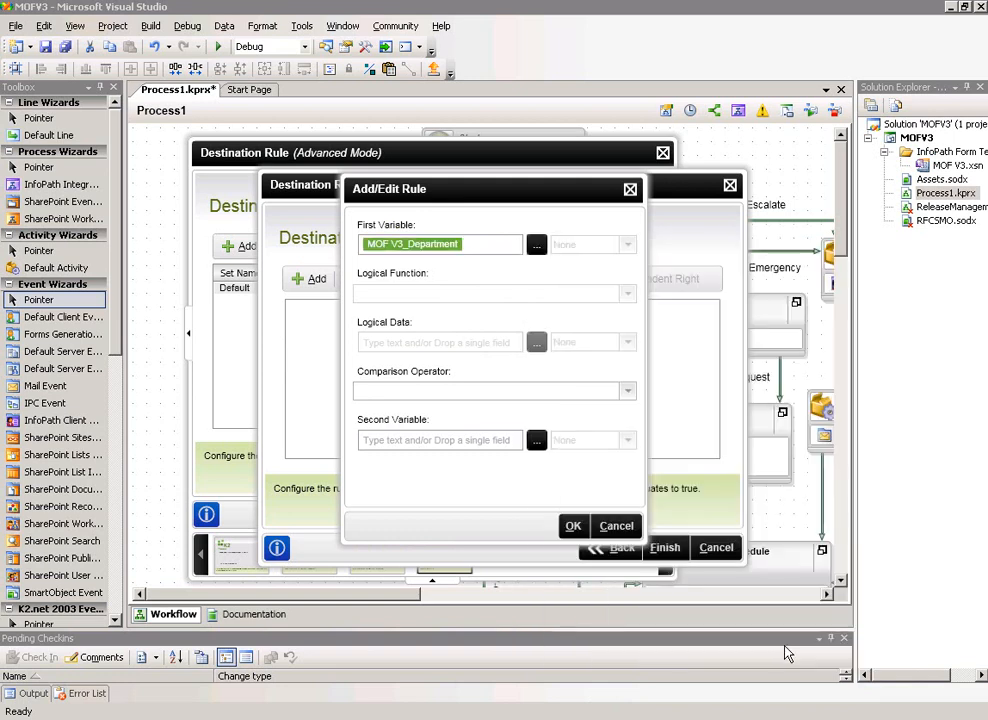
# Complete the HR set's rule so that Department = HR, save the set and finish the destination rule wizard.
pyautogui.click(626, 391)
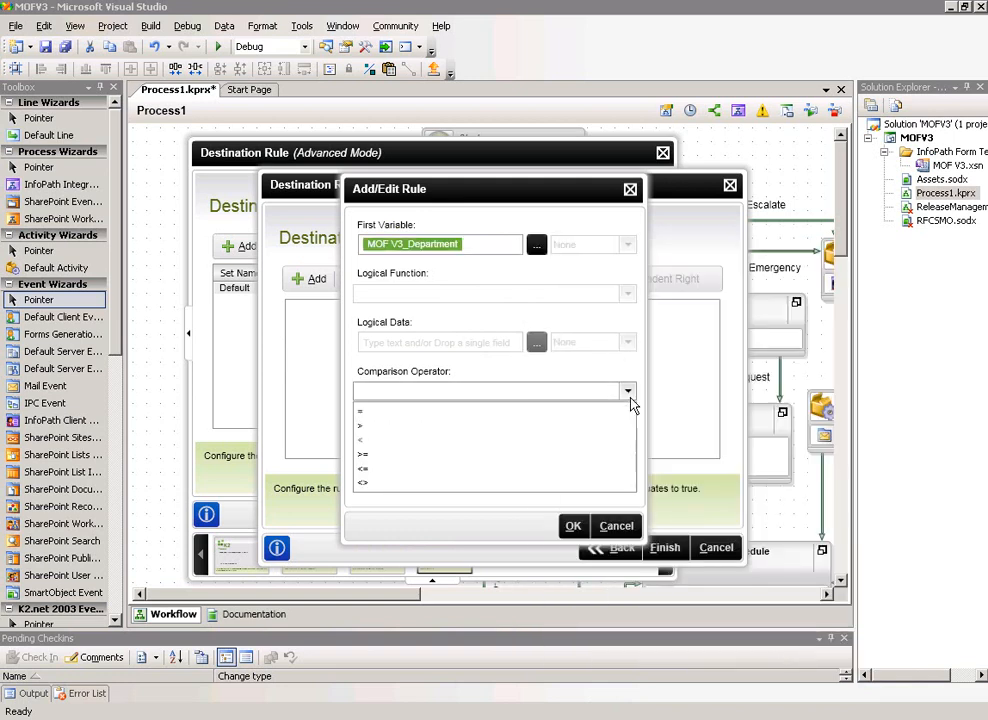
pyautogui.click(563, 416)
pyautogui.click(469, 440)
pyautogui.write('H')
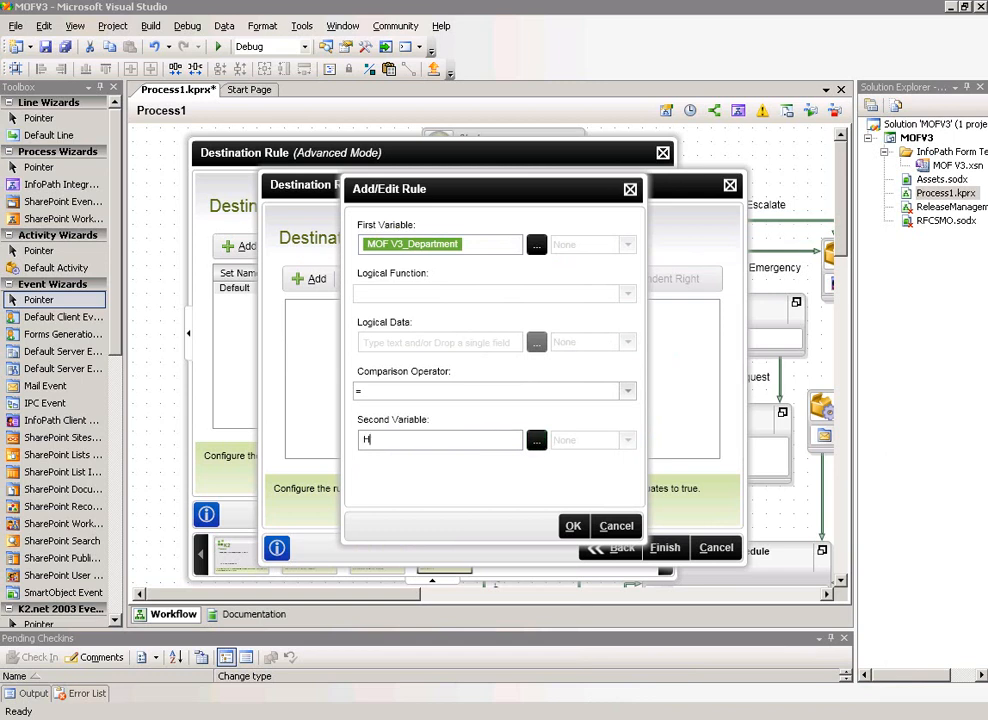
pyautogui.write('R')
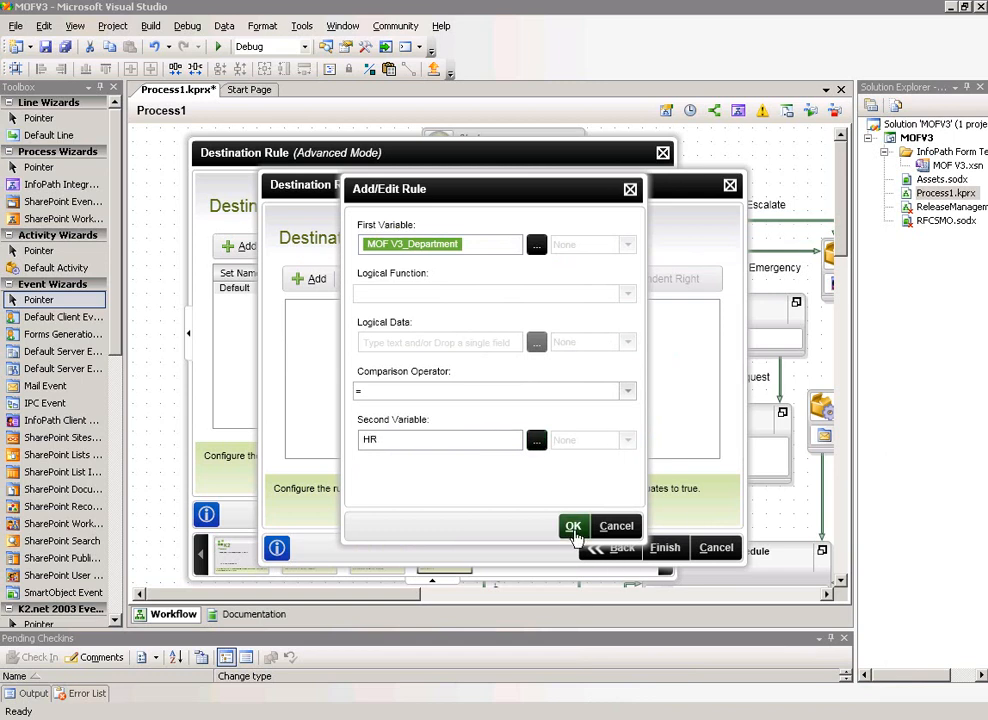
pyautogui.click(573, 527)
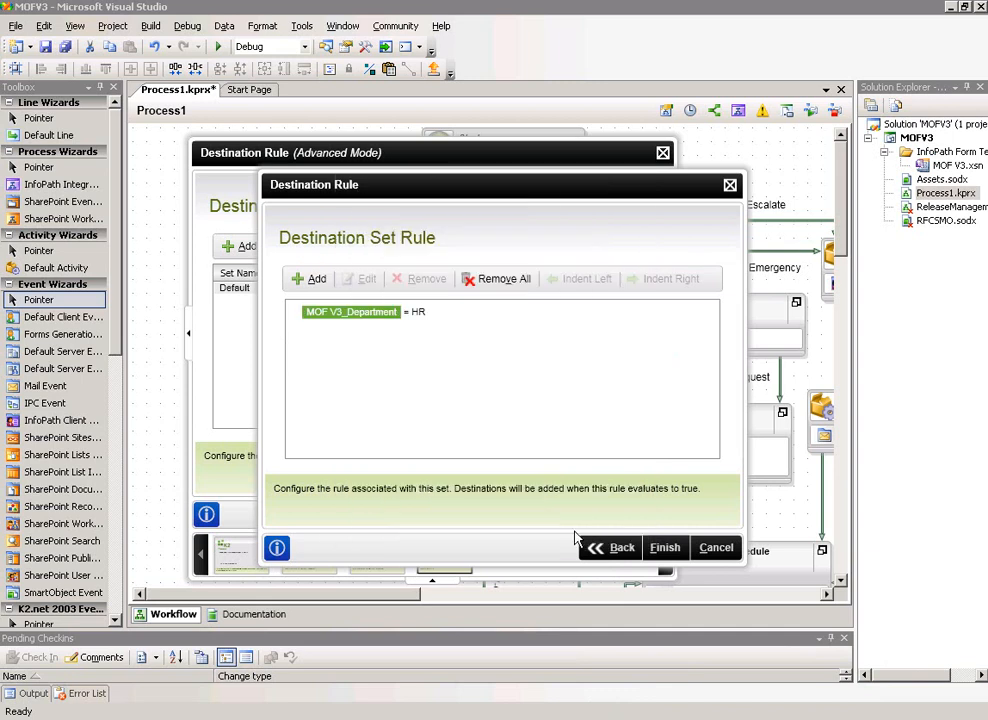
pyautogui.click(664, 546)
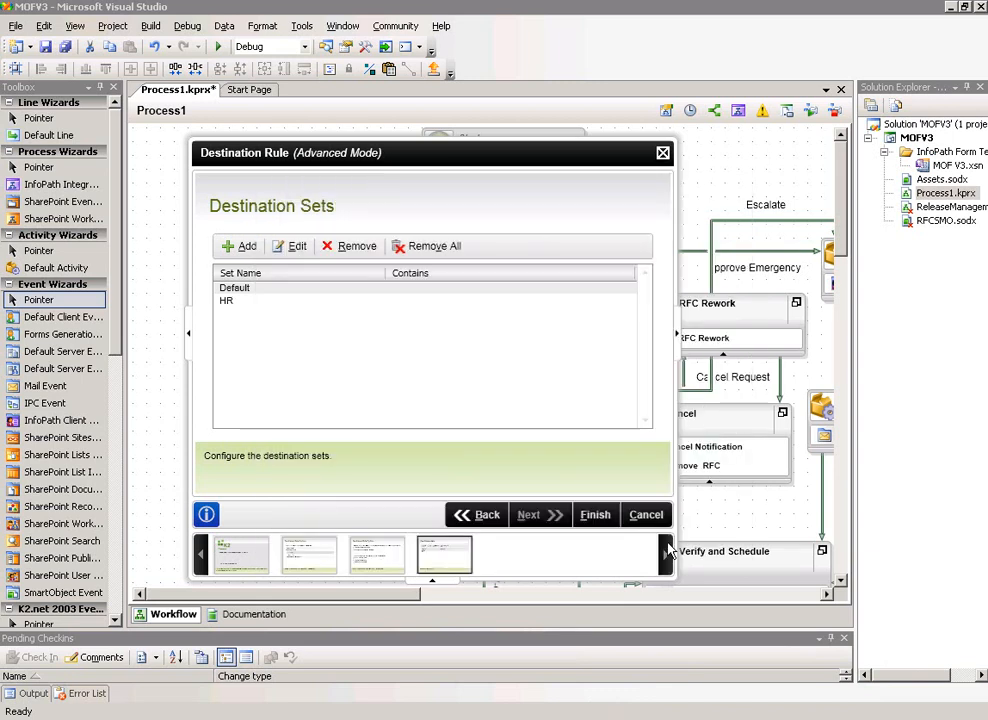
pyautogui.click(590, 518)
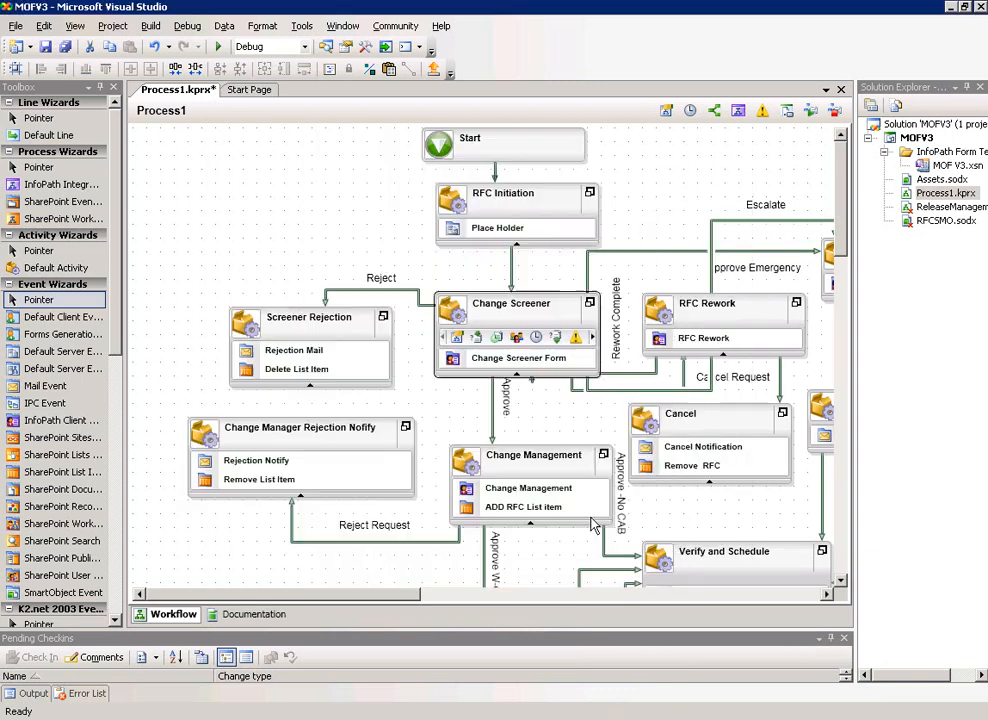